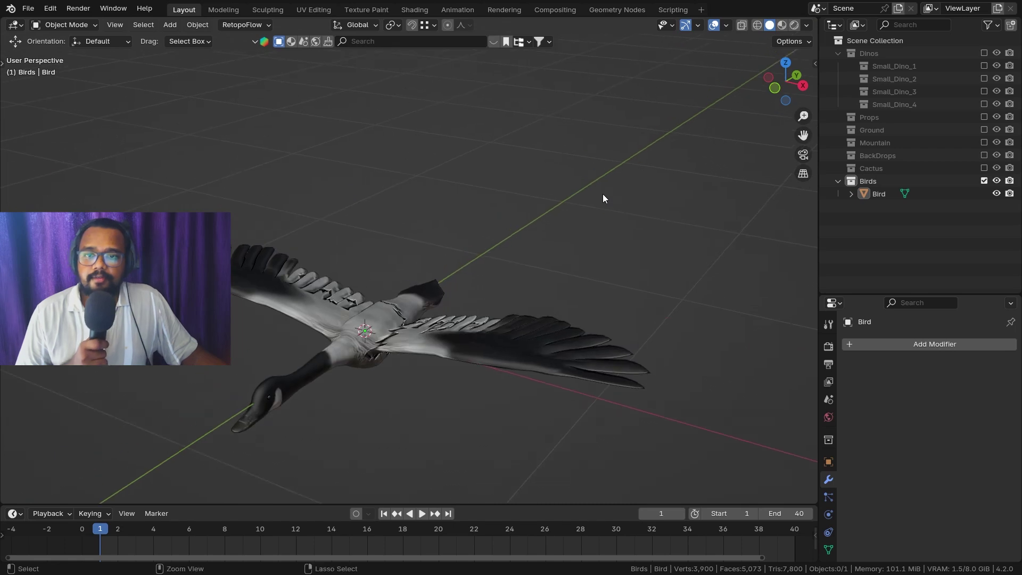
Save the file, select the bird mesh and display its wireframe overlay
{"action": "key", "text": "ctrl+s"}
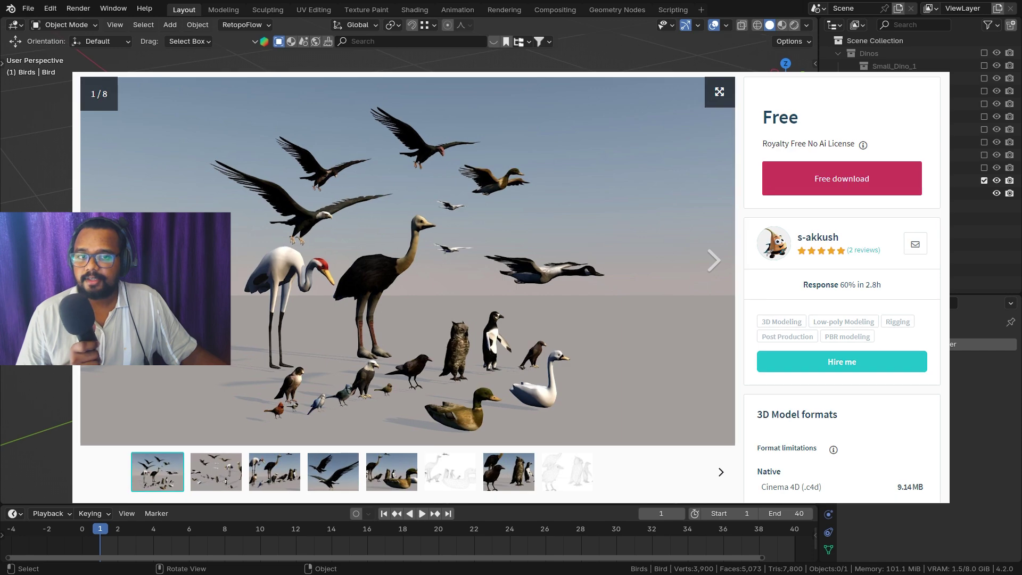
{"action": "middle_click_drag", "start_coordinate": [484, 253], "coordinate": [484, 293]}
{"action": "left_click", "coordinate": [484, 293]}
{"action": "key", "text": "q"}
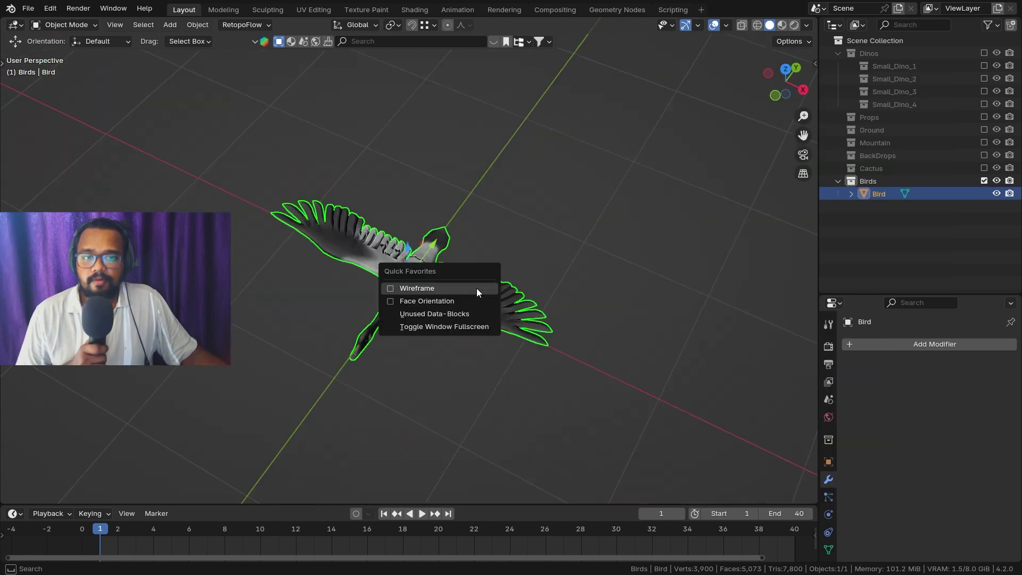
{"action": "left_click", "coordinate": [477, 289]}
Try reducing the bird mesh with a Decimate modifier in Collapse mode at a ratio of about 0.19
{"action": "middle_click_drag", "start_coordinate": [453, 346], "coordinate": [320, 274], "text": "ctrl"}
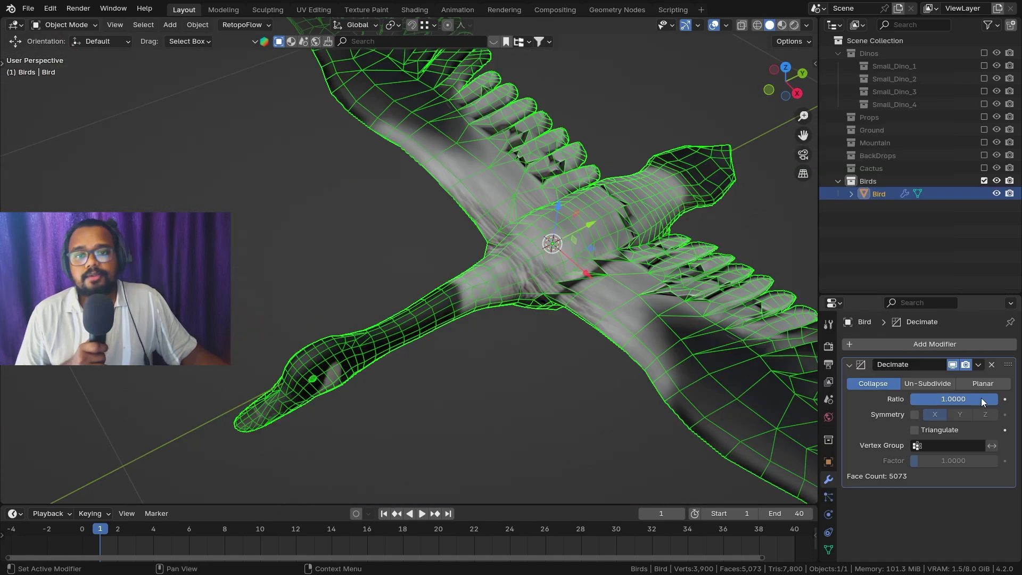
{"action": "left_click_drag", "start_coordinate": [983, 403], "coordinate": [912, 403]}
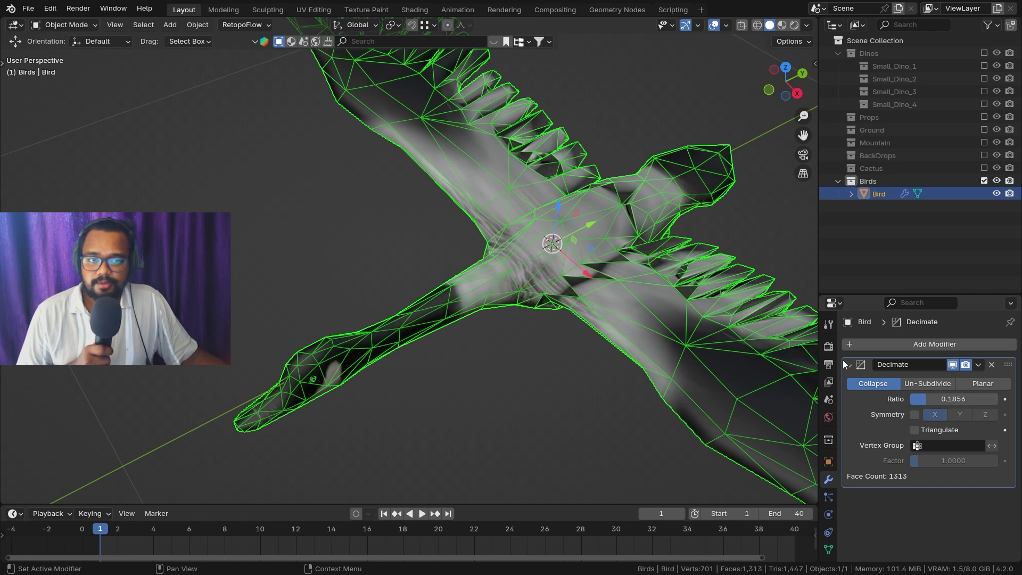
{"action": "scroll", "coordinate": [692, 302], "scroll_direction": "down", "scroll_amount": 5}
{"action": "middle_click_drag", "start_coordinate": [692, 303], "coordinate": [684, 203]}
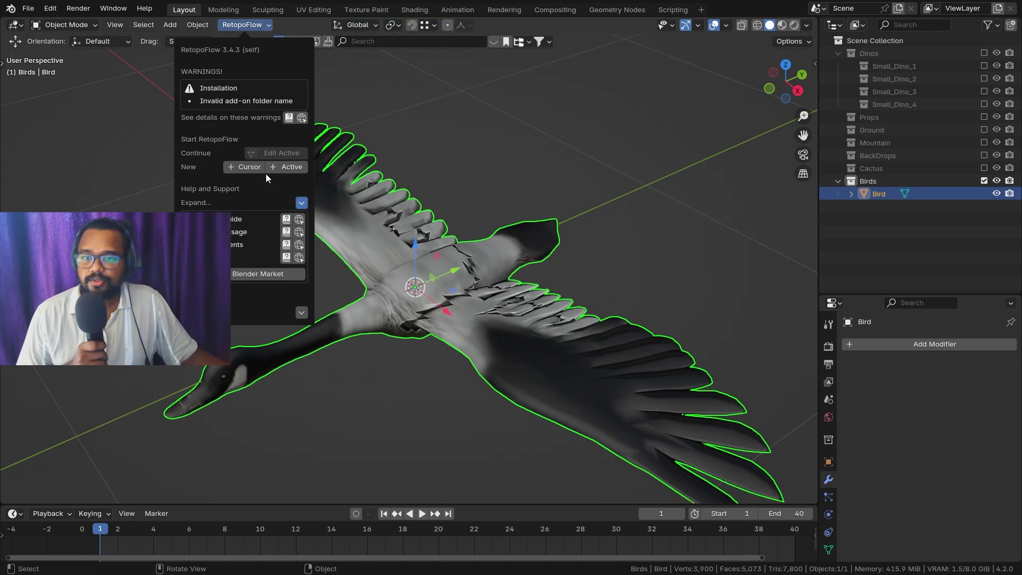
Start a new RetopoFlow retopology at the active bird mesh and look over its welcome help
{"action": "left_click", "coordinate": [283, 167]}
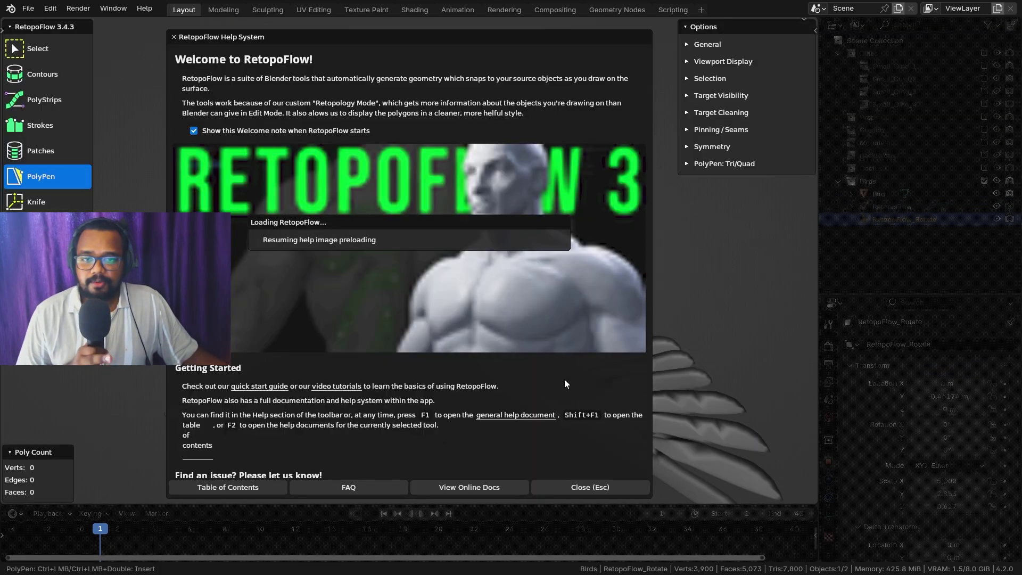
{"action": "scroll", "coordinate": [423, 237], "scroll_direction": "down", "scroll_amount": 3}
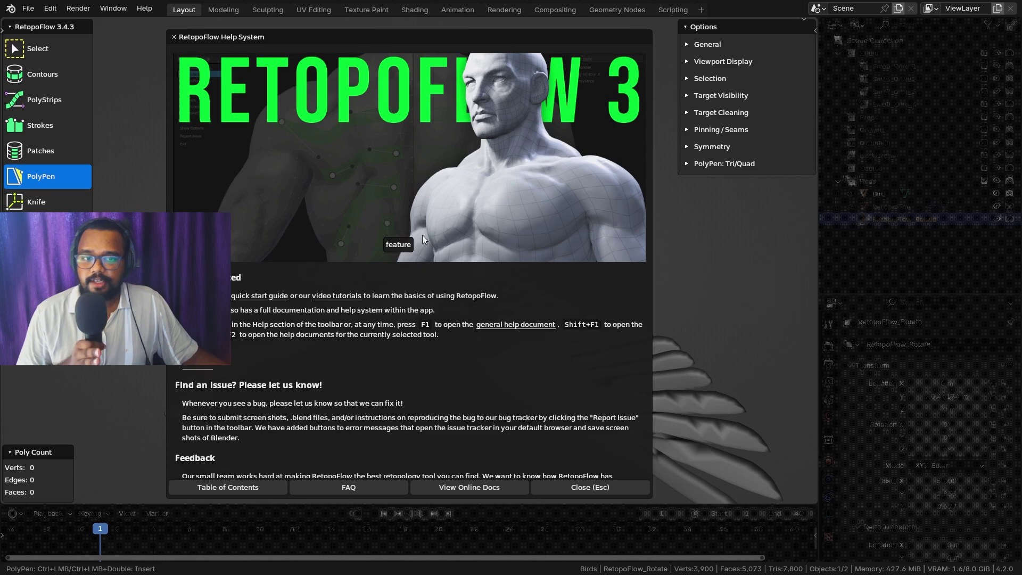
{"action": "scroll", "coordinate": [423, 235], "scroll_direction": "up", "scroll_amount": 3}
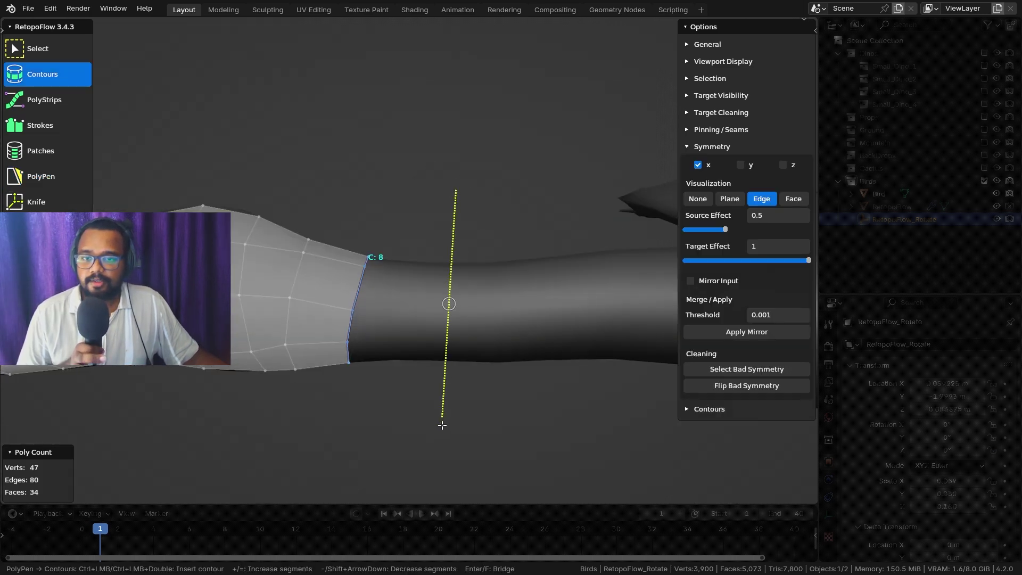
Extend the retopology with successive eight-segment Contours loops along the bird's neck up to the body
{"action": "left_click", "coordinate": [440, 421], "text": "ctrl"}
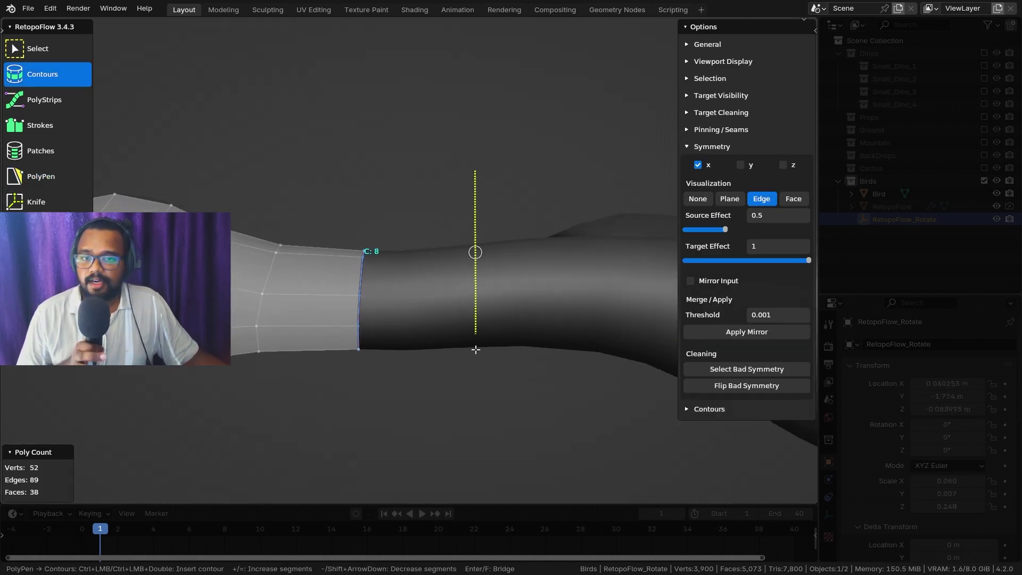
{"action": "left_click_drag", "start_coordinate": [475, 350], "coordinate": [476, 351], "text": "ctrl"}
{"action": "scroll", "coordinate": [516, 302], "scroll_direction": "down", "scroll_amount": 5}
{"action": "middle_click_drag", "start_coordinate": [516, 302], "coordinate": [445, 235]}
{"action": "left_click_drag", "start_coordinate": [446, 211], "coordinate": [433, 345], "text": "ctrl"}
{"action": "scroll", "coordinate": [451, 321], "scroll_direction": "up", "scroll_amount": 2}
{"action": "middle_click_drag", "start_coordinate": [450, 321], "coordinate": [468, 278]}
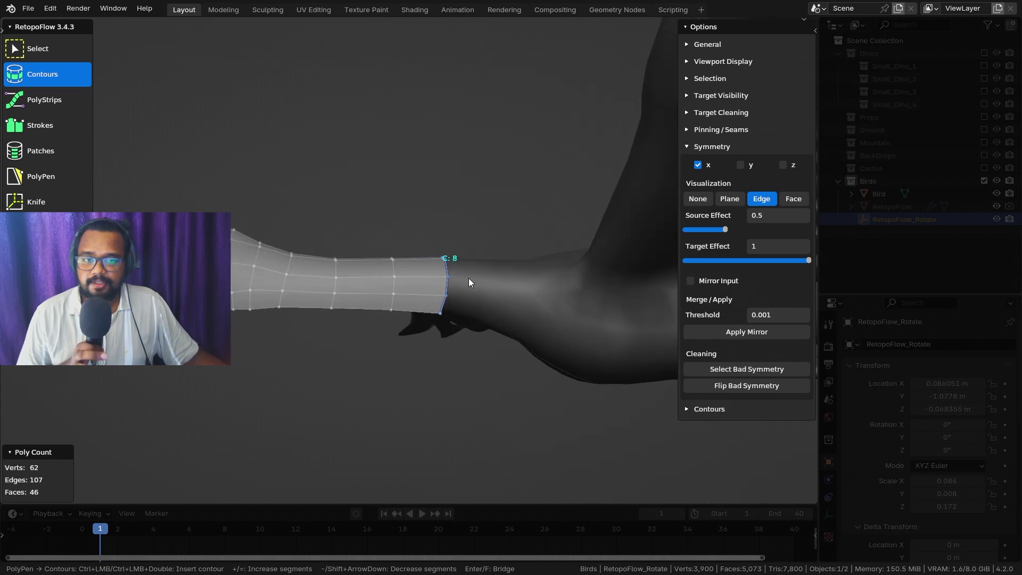
{"action": "scroll", "coordinate": [469, 282], "scroll_direction": "down", "scroll_amount": 3}
{"action": "left_click", "coordinate": [500, 266], "text": "ctrl"}
{"action": "middle_click_drag", "start_coordinate": [541, 251], "coordinate": [516, 434]}
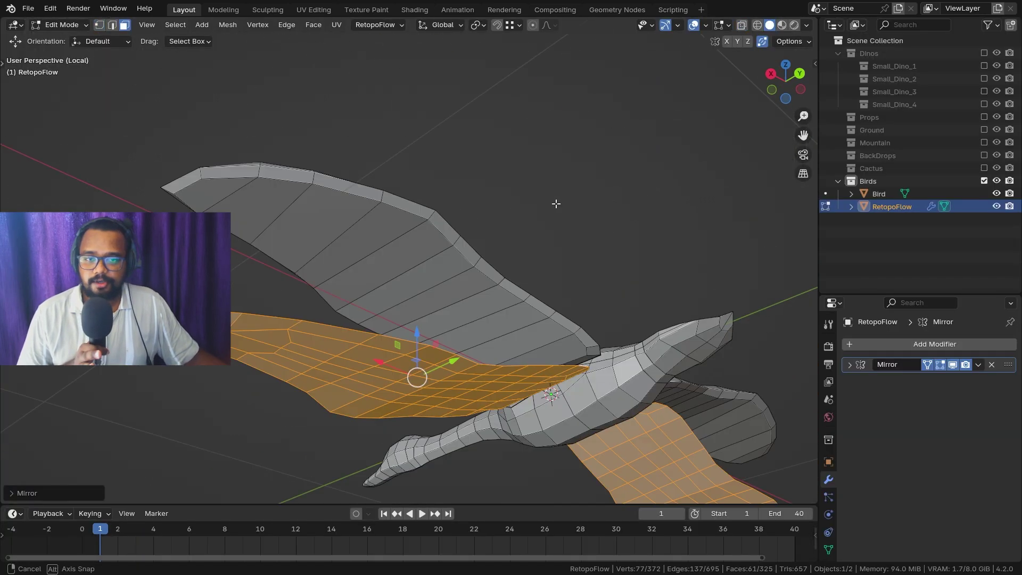
Rotate and resize the selected mirrored wing surface to match the angle of the wing above it
{"action": "middle_click_drag", "start_coordinate": [555, 203], "coordinate": [532, 250]}
{"action": "key", "text": "r"}
{"action": "left_click", "coordinate": [525, 261]}
{"action": "middle_click_drag", "start_coordinate": [476, 276], "coordinate": [472, 247]}
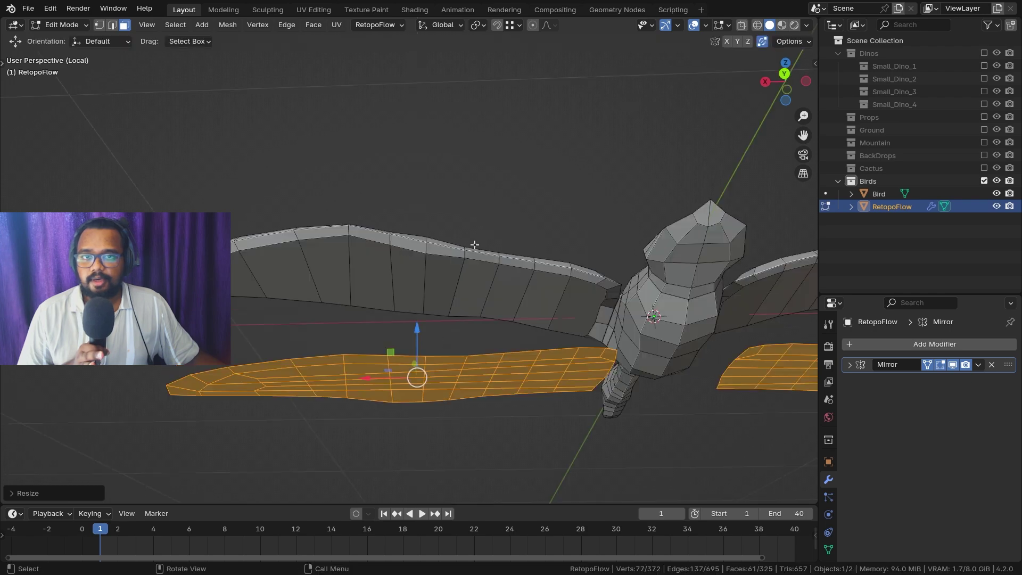
Try raising the selected wing surface vertically toward the upper wing surface, and undo the move
{"action": "left_click_drag", "start_coordinate": [417, 332], "coordinate": [421, 280]}
{"action": "middle_click_drag", "start_coordinate": [421, 280], "coordinate": [436, 303]}
{"action": "key", "text": "ctrl+z"}
{"action": "left_click", "coordinate": [417, 304]}
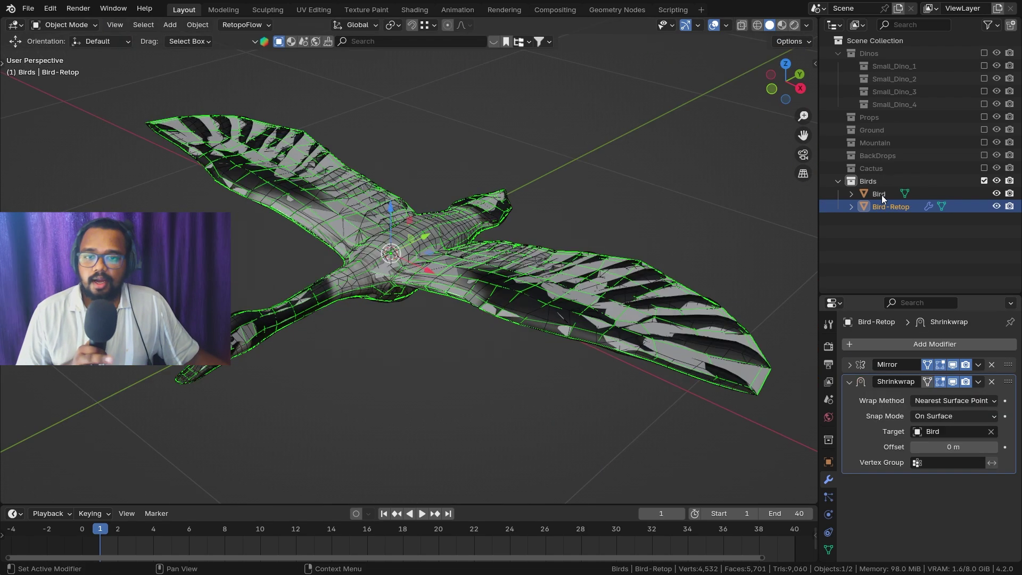
Set the Shrinkwrap modifier on Bird-Retop to the Project wrap method with Negative enabled and apply it
{"action": "middle_click_drag", "start_coordinate": [692, 192], "coordinate": [554, 272]}
{"action": "left_click", "coordinate": [954, 401]}
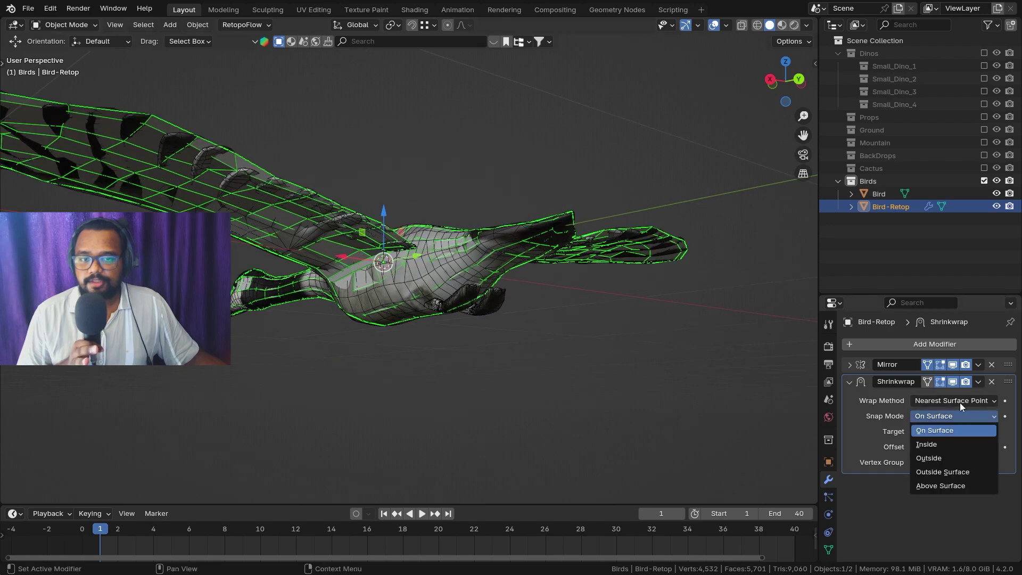
{"action": "left_click", "coordinate": [954, 415]}
{"action": "left_click", "coordinate": [915, 477]}
{"action": "middle_click_drag", "start_coordinate": [407, 215], "coordinate": [864, 389]}
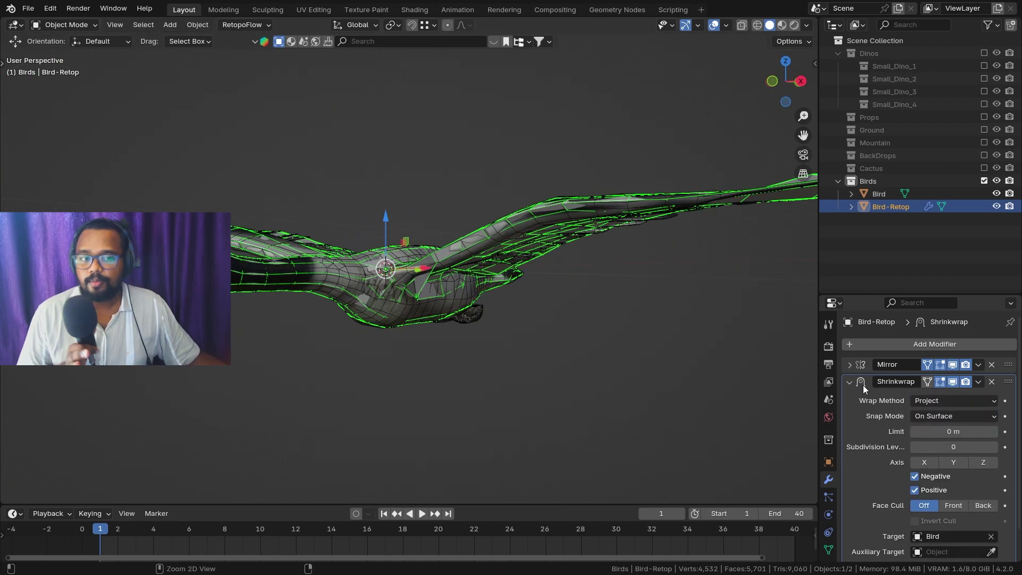
{"action": "key", "text": "ctrl+a"}
{"action": "middle_click_drag", "start_coordinate": [465, 149], "coordinate": [484, 227]}
Hide the original Bird and reposition vertices of Bird-Retop in Edit Mode where the wing meets the body
{"action": "left_click", "coordinate": [996, 193]}
{"action": "middle_click_drag", "start_coordinate": [697, 223], "coordinate": [453, 140]}
{"action": "key", "text": "Tab"}
{"action": "left_click", "coordinate": [427, 280]}
{"action": "middle_click_drag", "start_coordinate": [428, 281], "coordinate": [429, 243]}
{"action": "scroll", "coordinate": [429, 242], "scroll_direction": "up", "scroll_amount": 2}
{"action": "key", "text": "g"}
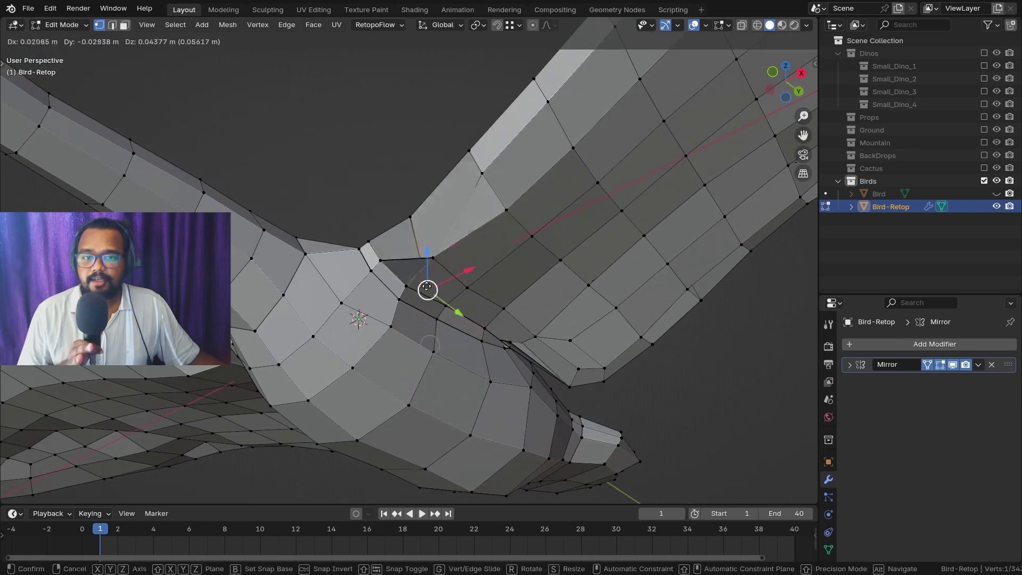
{"action": "left_click", "coordinate": [405, 205]}
{"action": "middle_click_drag", "start_coordinate": [404, 205], "coordinate": [447, 234]}
{"action": "left_click_drag", "start_coordinate": [419, 189], "coordinate": [420, 239]}
Check the wing root in X-ray and move further vertices there to clean up the junction with the body
{"action": "key", "text": "alt+z"}
{"action": "middle_click_drag", "start_coordinate": [425, 159], "coordinate": [462, 256]}
{"action": "key", "text": "alt+z"}
{"action": "key", "text": "g"}
{"action": "left_click", "coordinate": [397, 182]}
{"action": "left_click_drag", "start_coordinate": [425, 247], "coordinate": [440, 234]}
{"action": "middle_click_drag", "start_coordinate": [440, 235], "coordinate": [480, 298]}
Show the original Bird again and nudge the selected wing-root vertex to follow its surface
{"action": "left_click", "coordinate": [996, 193]}
{"action": "middle_click_drag", "start_coordinate": [666, 213], "coordinate": [511, 239]}
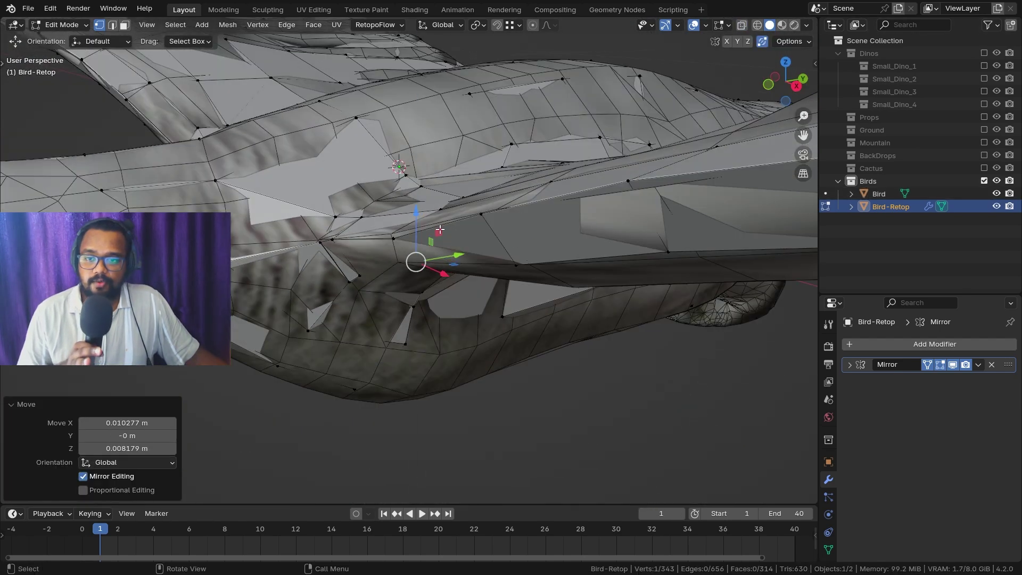
{"action": "left_click_drag", "start_coordinate": [438, 230], "coordinate": [426, 235]}
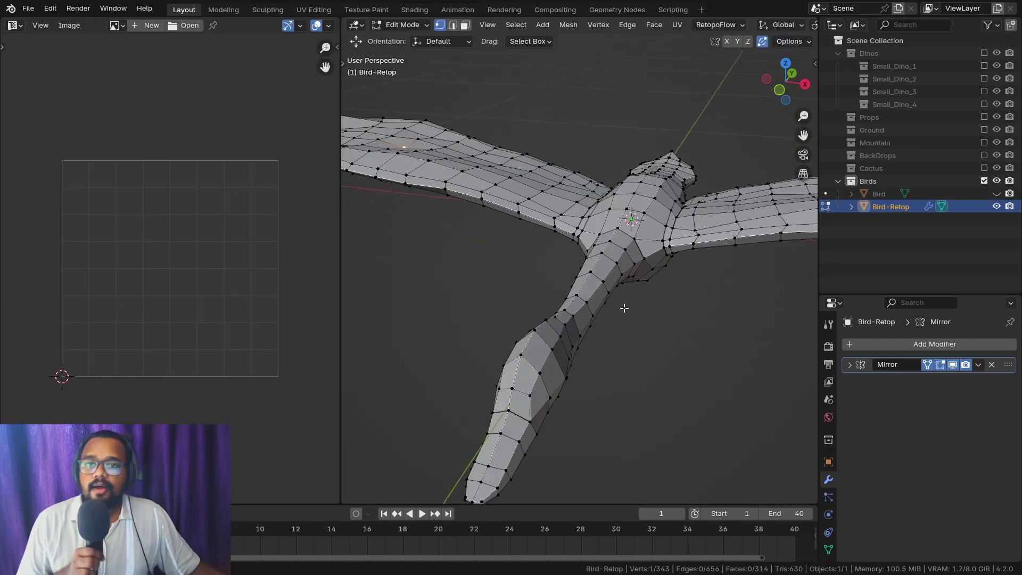
Select the edge loop around the base of the neck on Bird-Retop and mark it as a seam
{"action": "scroll", "coordinate": [596, 329], "scroll_direction": "up", "scroll_amount": 2}
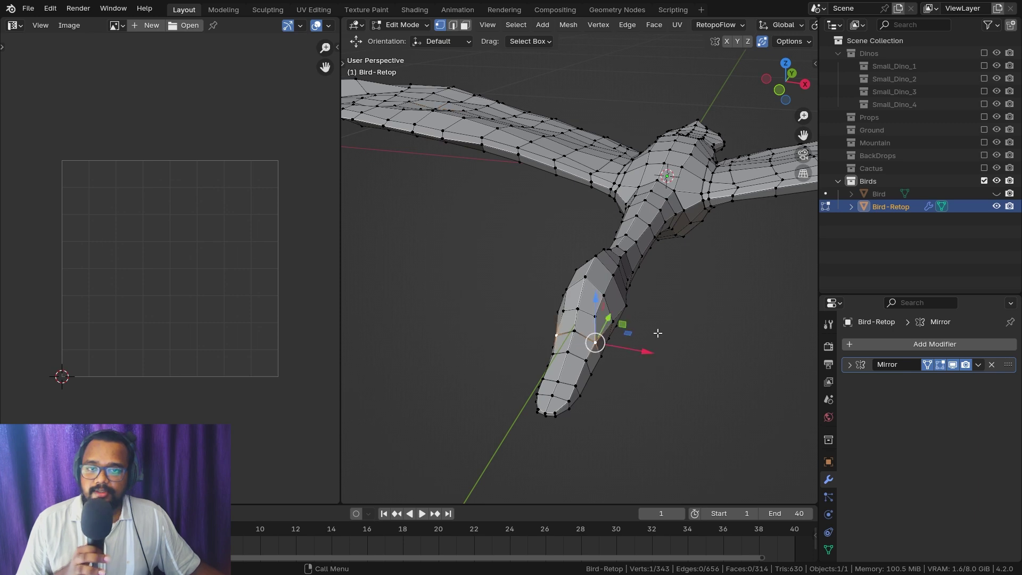
{"action": "middle_click_drag", "start_coordinate": [658, 333], "coordinate": [553, 299]}
{"action": "middle_click_drag", "start_coordinate": [632, 349], "coordinate": [581, 312]}
{"action": "scroll", "coordinate": [567, 320], "scroll_direction": "up", "scroll_amount": 2}
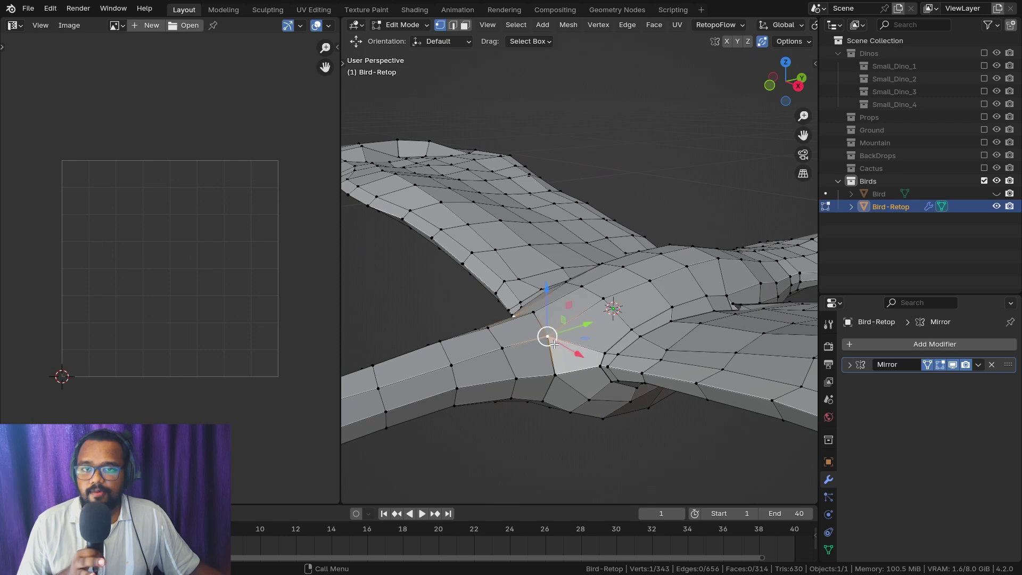
{"action": "middle_click_drag", "start_coordinate": [554, 345], "coordinate": [554, 330]}
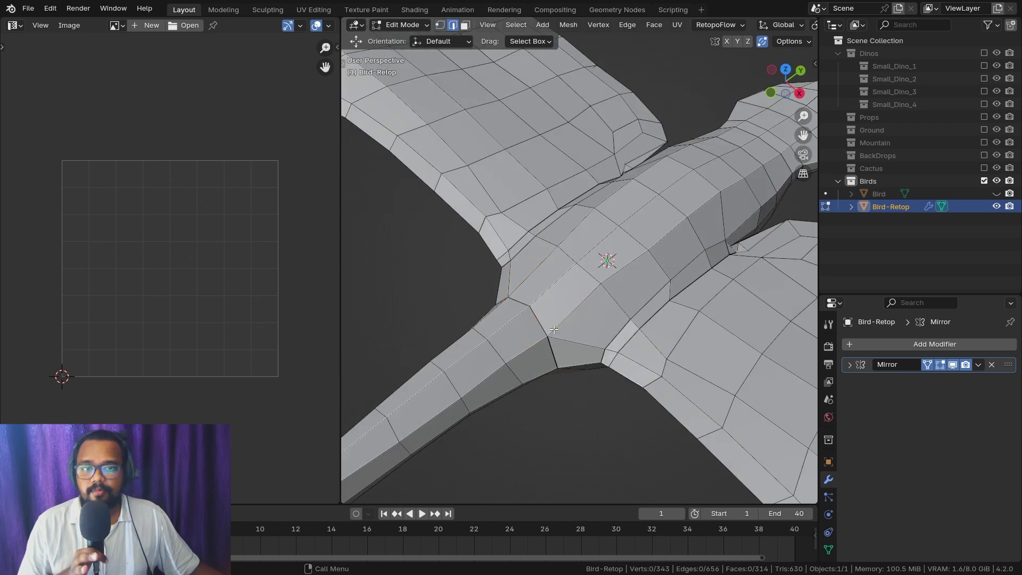
{"action": "left_click", "coordinate": [576, 367], "text": "alt"}
{"action": "middle_click_drag", "start_coordinate": [577, 369], "coordinate": [573, 295]}
{"action": "left_click", "coordinate": [555, 269]}
{"action": "key", "text": "q"}
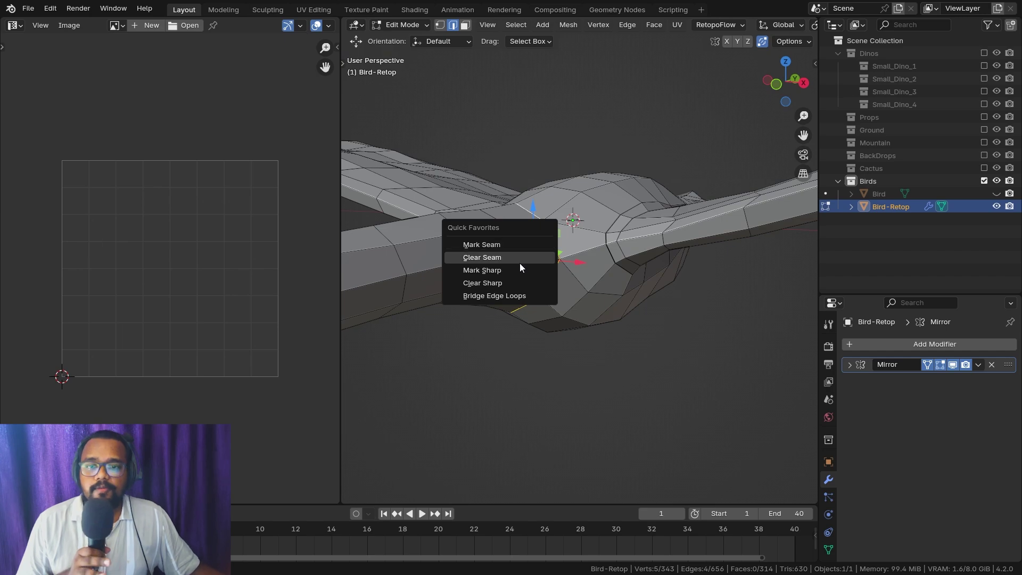
{"action": "left_click", "coordinate": [507, 248]}
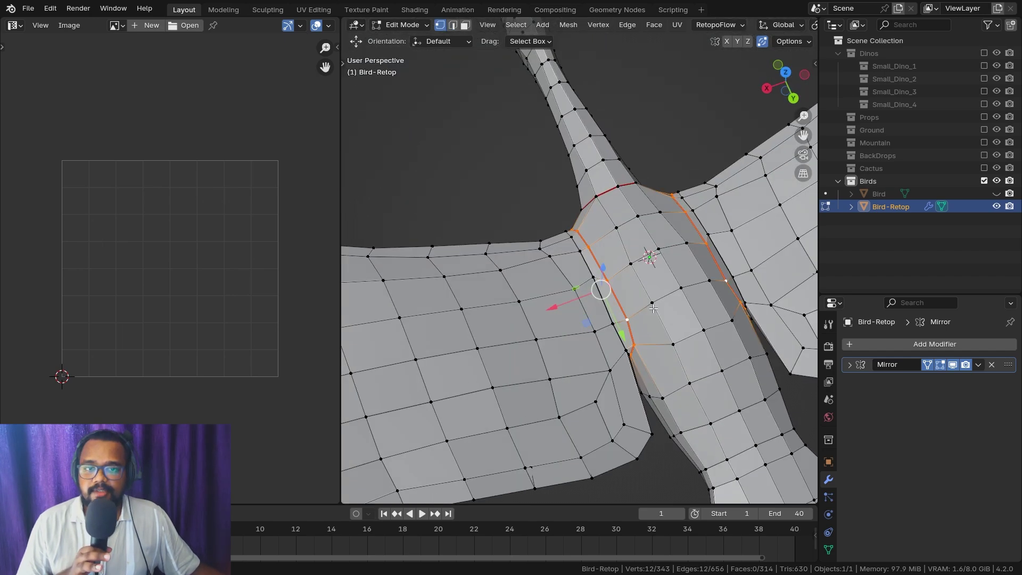
Select the entire Bird-Retop mesh and unwrap it along the marked seams
{"action": "middle_click_drag", "start_coordinate": [411, 294], "coordinate": [607, 340]}
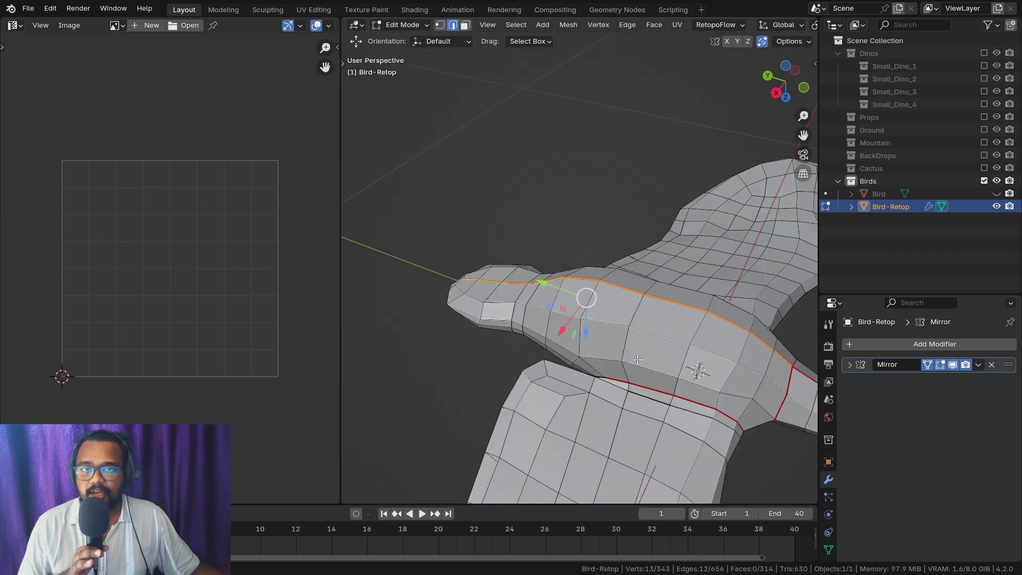
{"action": "middle_click_drag", "start_coordinate": [638, 360], "coordinate": [603, 180]}
{"action": "key", "text": "a"}
{"action": "key", "text": "u"}
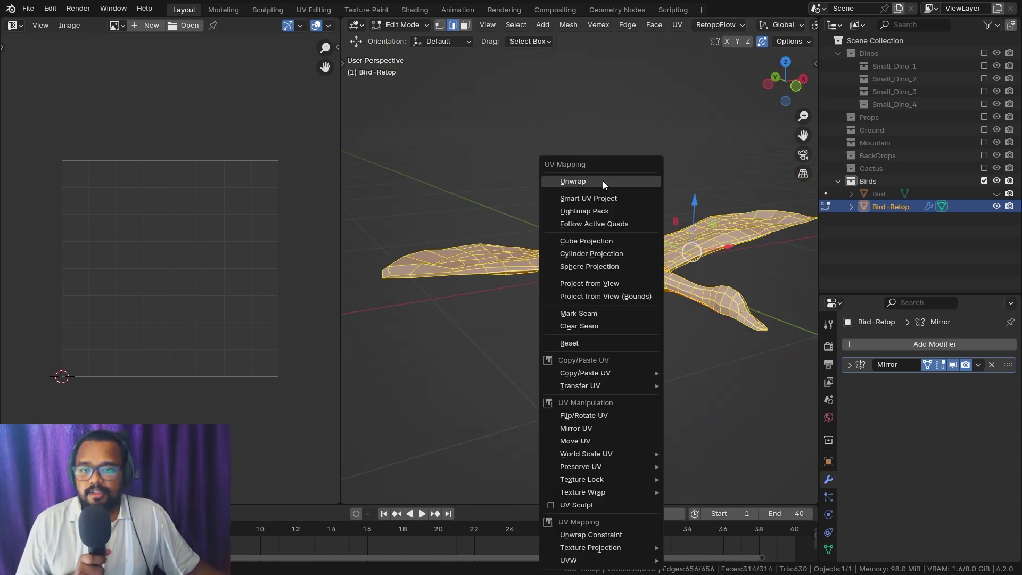
{"action": "left_click", "coordinate": [603, 180]}
{"action": "scroll", "coordinate": [221, 276], "scroll_direction": "up", "scroll_amount": 1}
{"action": "left_click", "coordinate": [282, 244]}
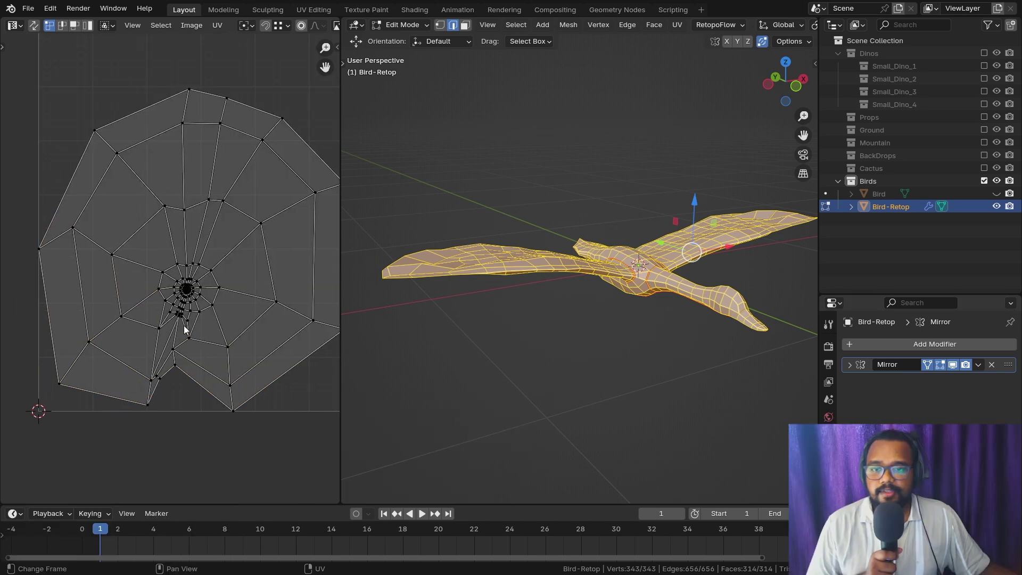
Mark the edge loop running from the centre to the rim of the large distorted UV island as a seam
{"action": "scroll", "coordinate": [181, 327], "scroll_direction": "up", "scroll_amount": 5}
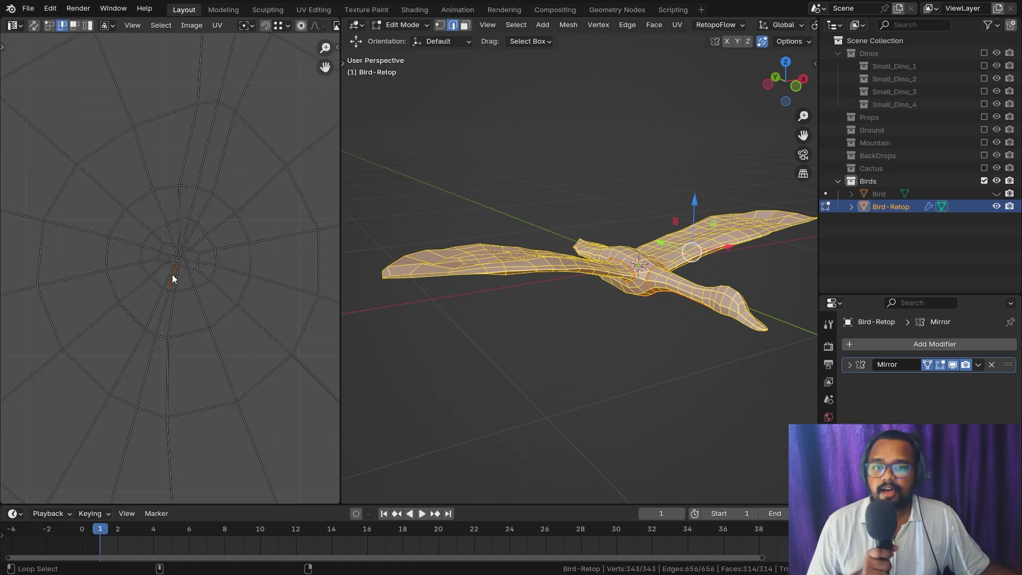
{"action": "scroll", "coordinate": [171, 275], "scroll_direction": "down", "scroll_amount": 4}
{"action": "scroll", "coordinate": [171, 275], "scroll_direction": "up", "scroll_amount": 1}
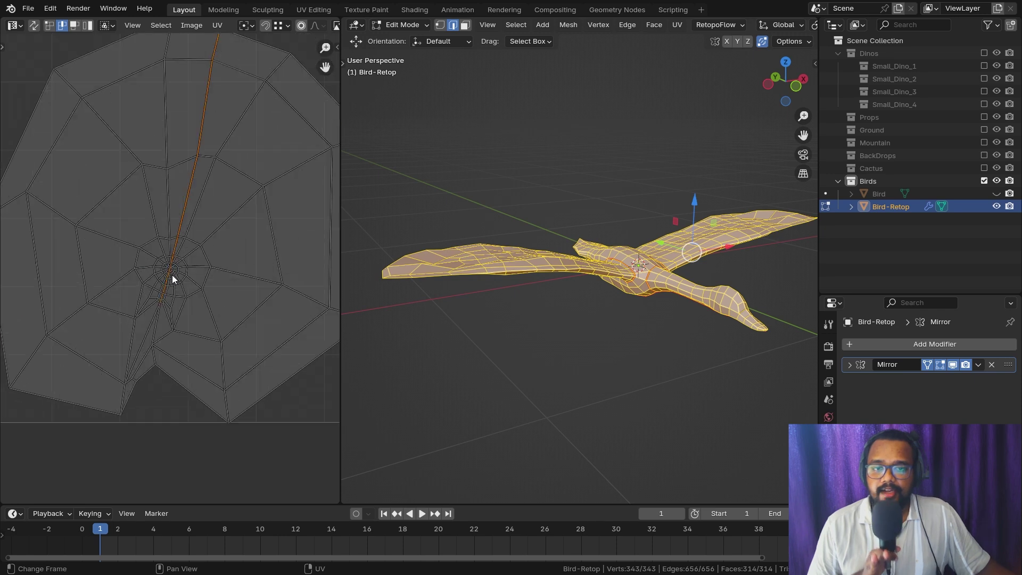
{"action": "scroll", "coordinate": [172, 275], "scroll_direction": "up", "scroll_amount": 1}
{"action": "middle_click_drag", "start_coordinate": [251, 126], "coordinate": [243, 231]}
{"action": "scroll", "coordinate": [243, 231], "scroll_direction": "down", "scroll_amount": 3}
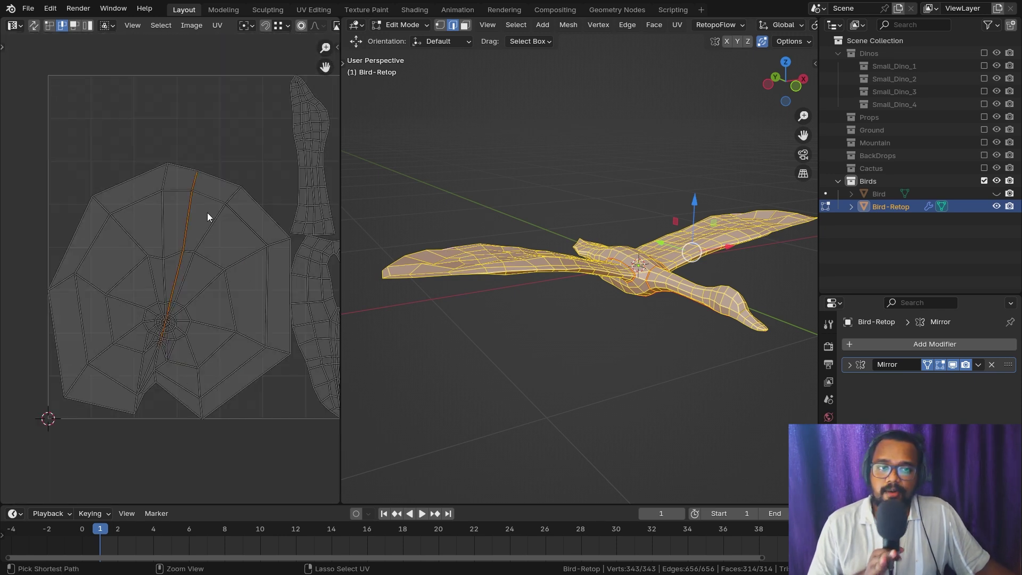
{"action": "key", "text": "ctrl+e"}
{"action": "left_click", "coordinate": [207, 212]}
Unwrap the mesh again using the new seam through the distorted island
{"action": "key", "text": "u"}
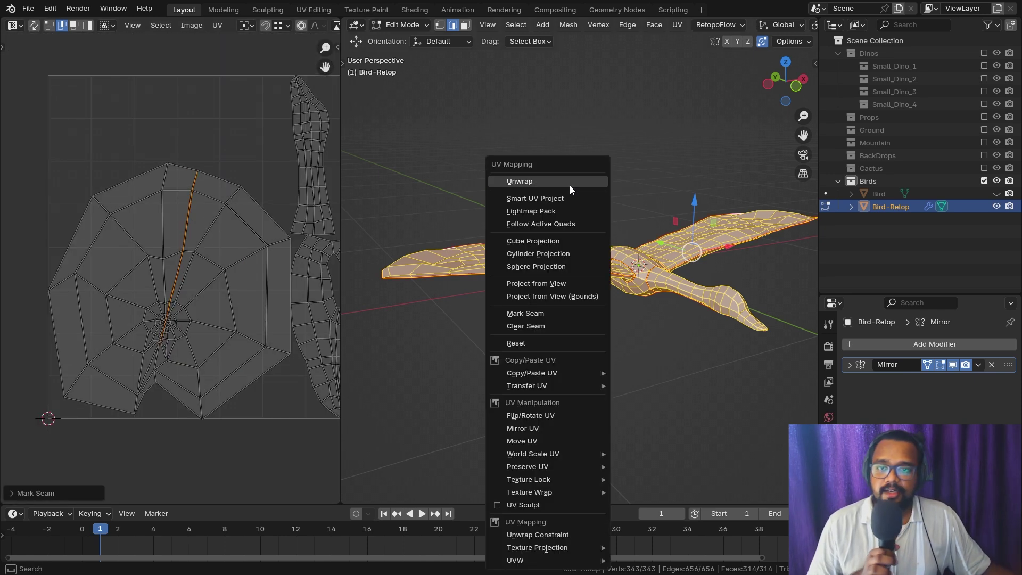
{"action": "left_click", "coordinate": [570, 184]}
{"action": "scroll", "coordinate": [121, 277], "scroll_direction": "down", "scroll_amount": 4}
Mark the short edge still joining the two wing UV islands as a seam
{"action": "scroll", "coordinate": [160, 256], "scroll_direction": "up", "scroll_amount": 2}
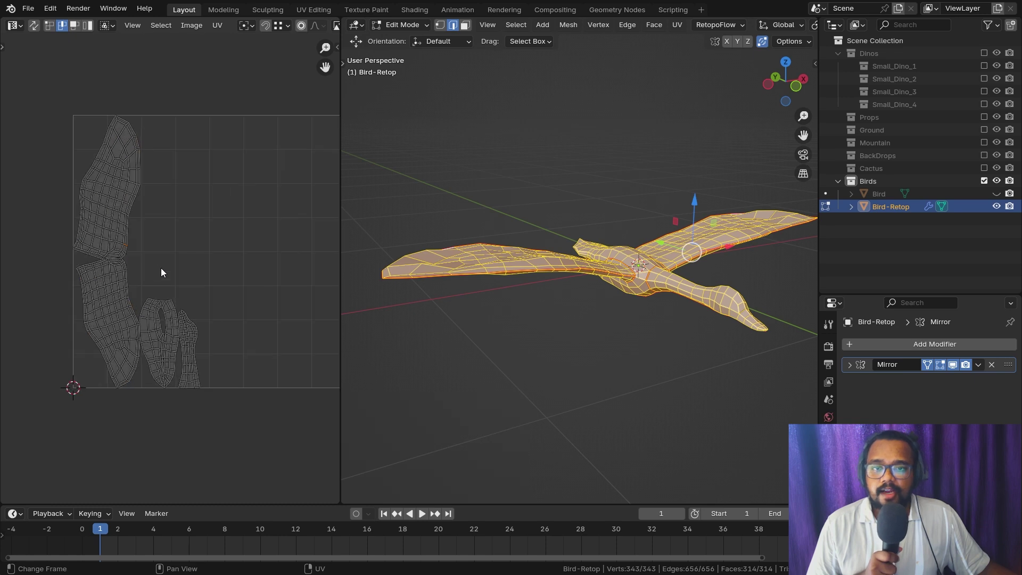
{"action": "scroll", "coordinate": [160, 267], "scroll_direction": "up", "scroll_amount": 10}
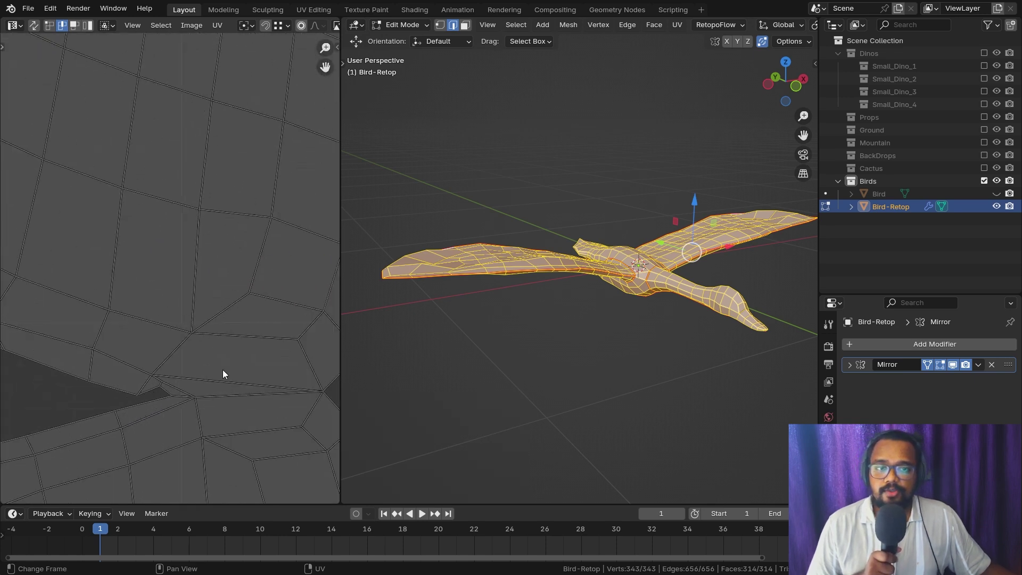
{"action": "key", "text": "ctrl+e"}
{"action": "left_click", "coordinate": [286, 339]}
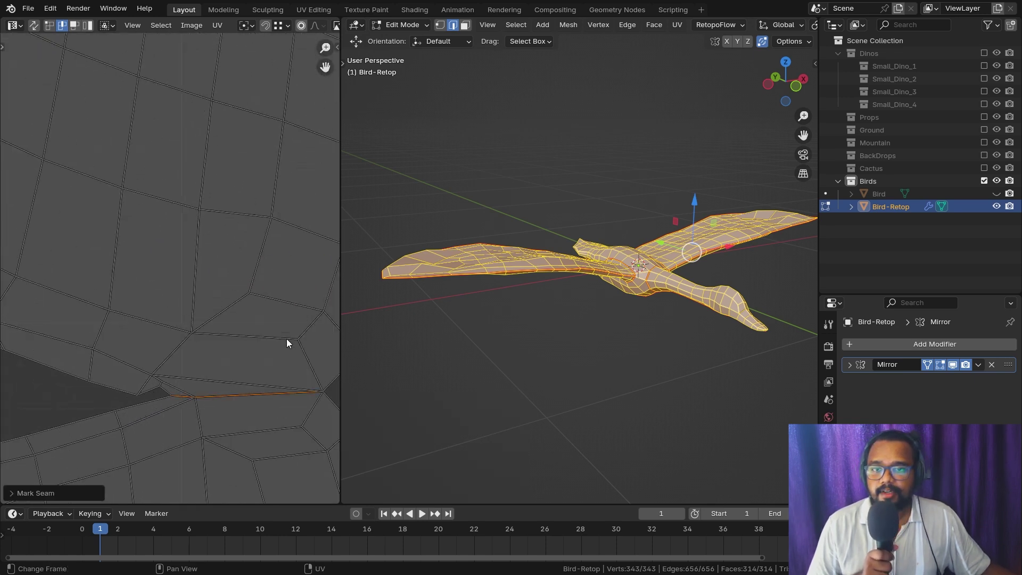
Unwrap the mesh once more to separate the wing islands, and inspect the resulting UV layout
{"action": "scroll", "coordinate": [286, 339], "scroll_direction": "down", "scroll_amount": 10}
{"action": "key", "text": "u"}
{"action": "left_click", "coordinate": [645, 182]}
{"action": "scroll", "coordinate": [240, 338], "scroll_direction": "down", "scroll_amount": 4}
{"action": "scroll", "coordinate": [229, 328], "scroll_direction": "up", "scroll_amount": 5}
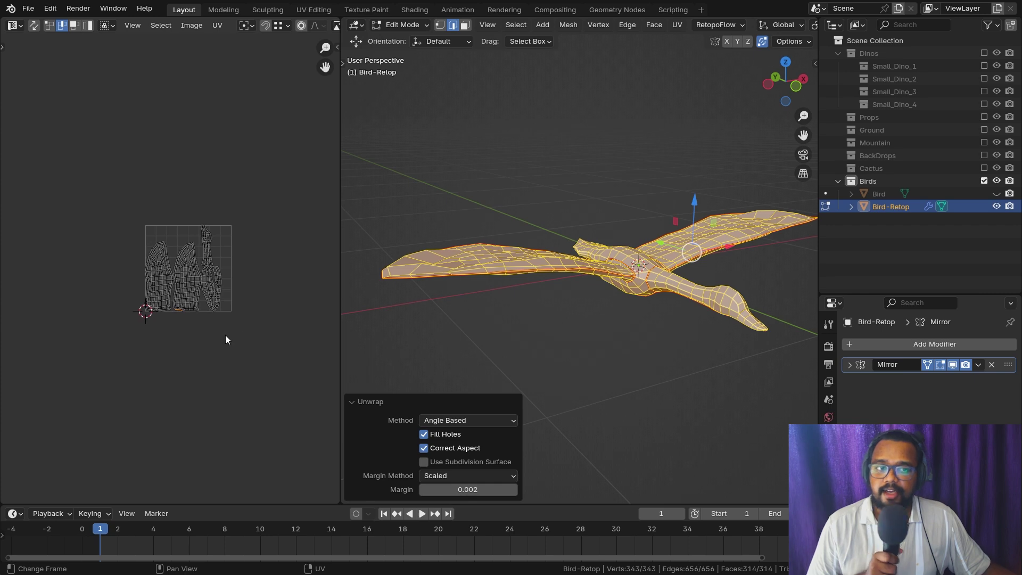
{"action": "scroll", "coordinate": [226, 317], "scroll_direction": "down", "scroll_amount": 3}
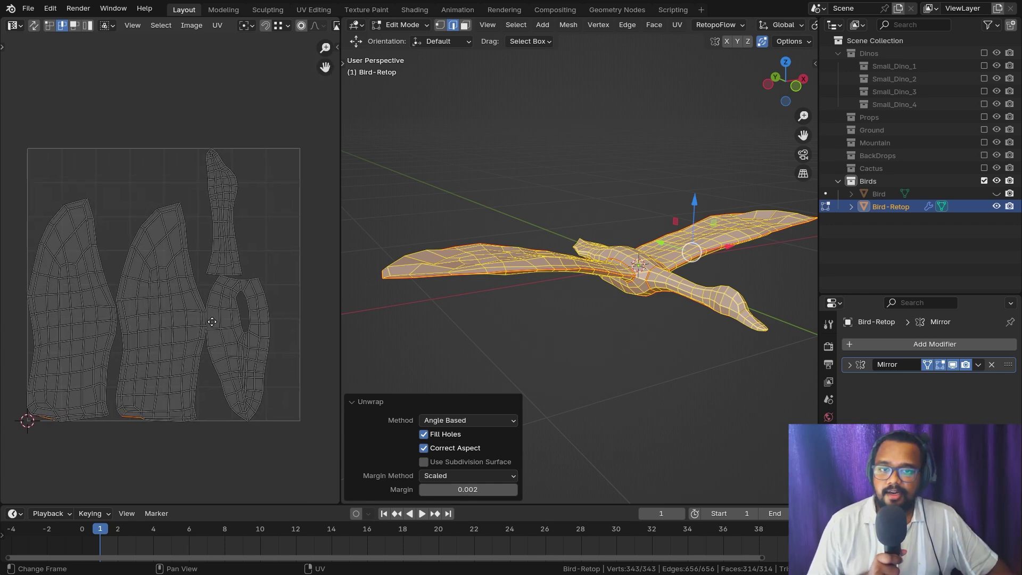
Apply the Mirror modifier on the retopologized bird and unwrap the full mesh again
{"action": "key", "text": "Tab"}
{"action": "key", "text": "ctrl+a"}
{"action": "key", "text": "Tab"}
{"action": "key", "text": "u"}
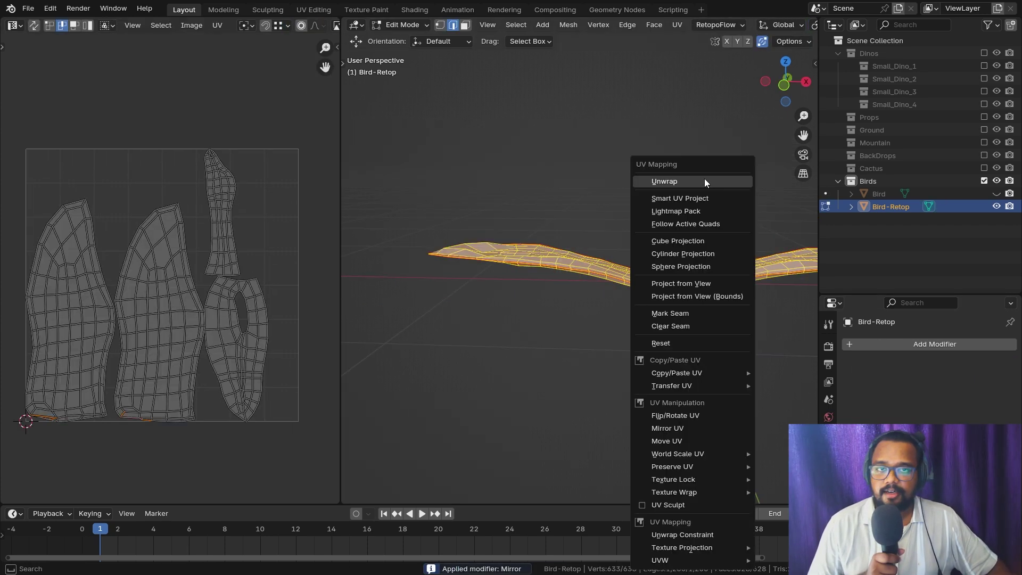
{"action": "left_click", "coordinate": [704, 178]}
{"action": "scroll", "coordinate": [170, 318], "scroll_direction": "up", "scroll_amount": 3}
{"action": "scroll", "coordinate": [171, 318], "scroll_direction": "down", "scroll_amount": 3}
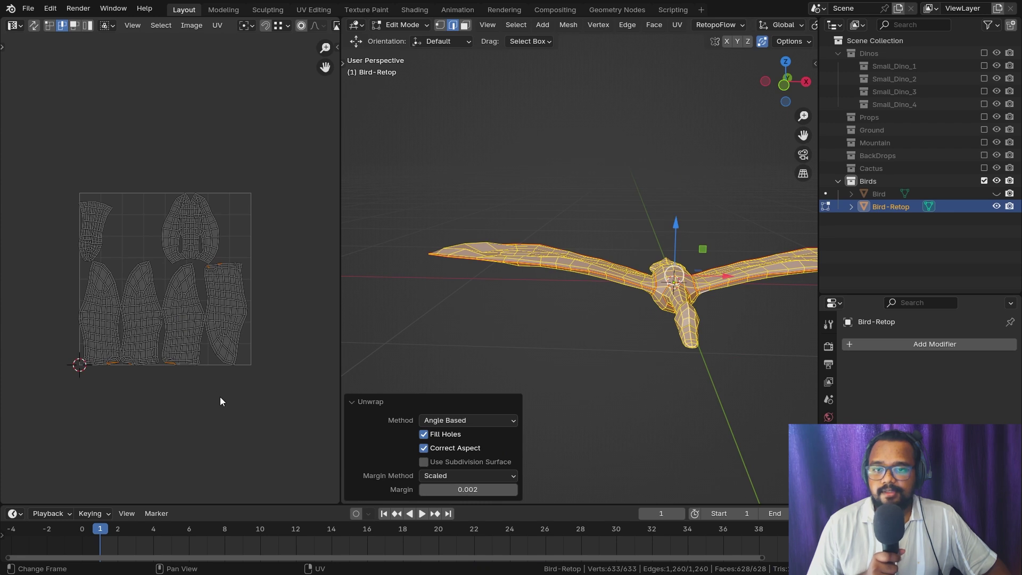
{"action": "scroll", "coordinate": [114, 265], "scroll_direction": "up", "scroll_amount": 6}
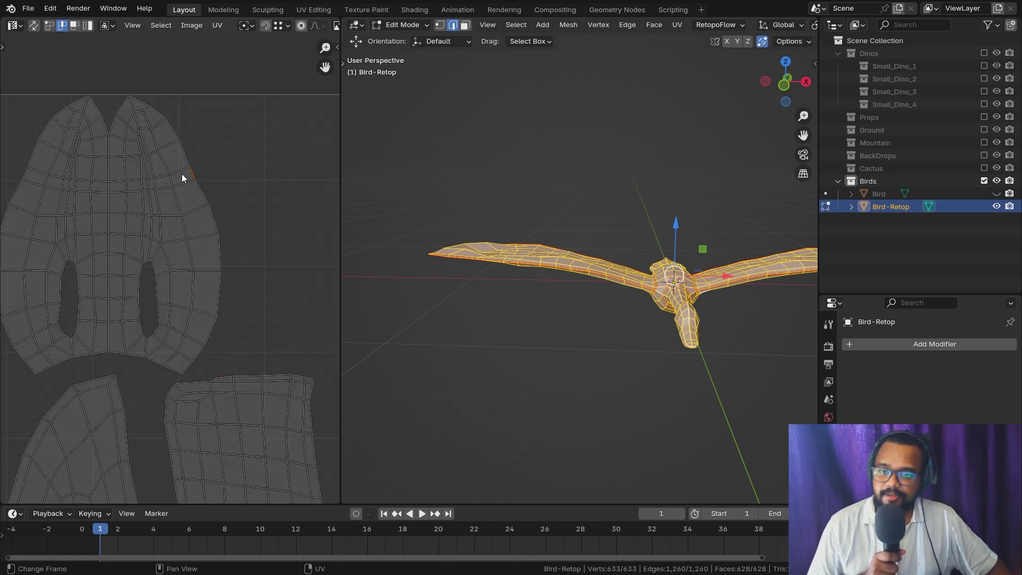
Average the scale of all UV islands and pack them using exact concave shapes with a 0.004 margin
{"action": "key", "text": "q"}
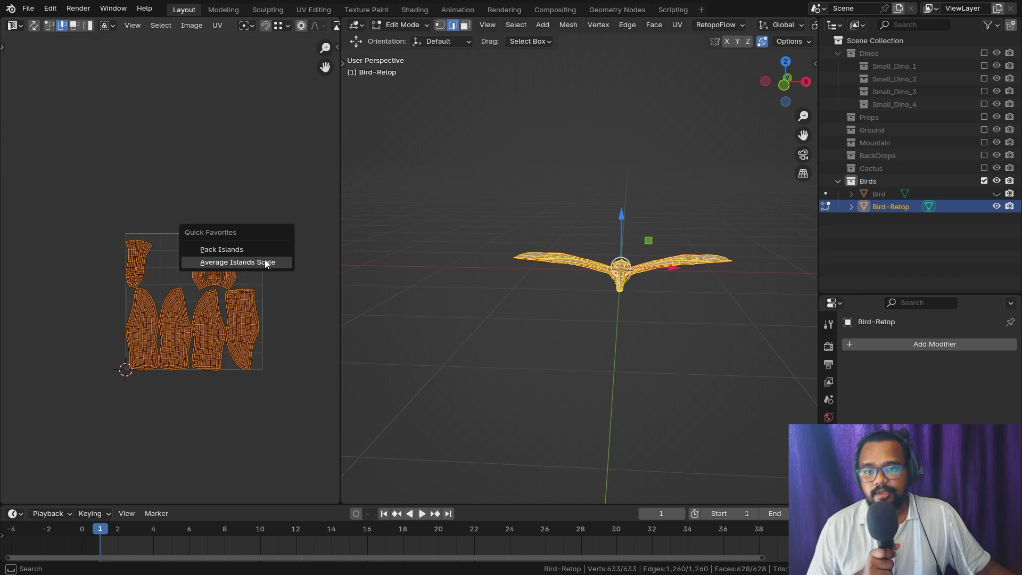
{"action": "left_click", "coordinate": [265, 262]}
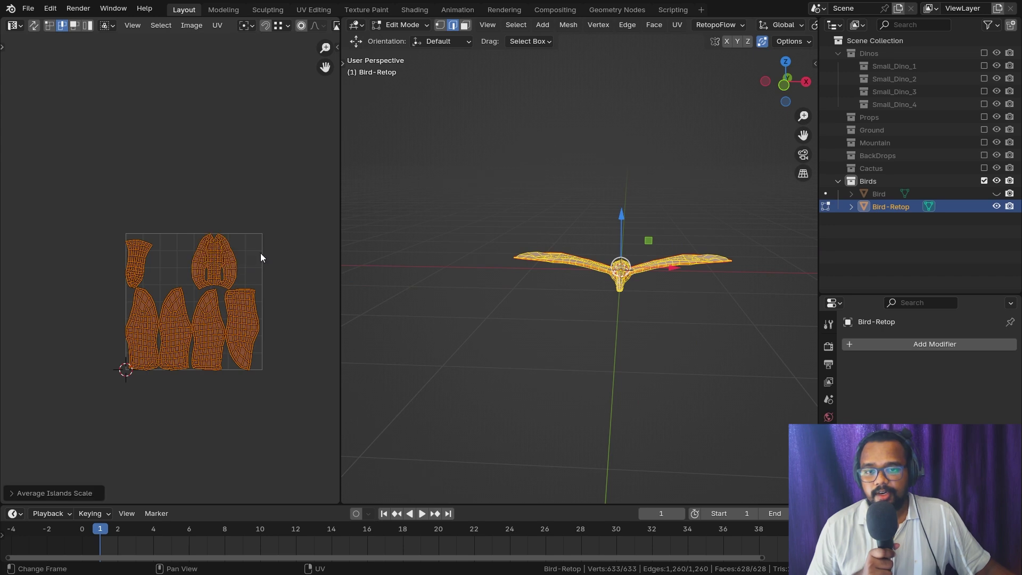
{"action": "key", "text": "q"}
{"action": "left_click", "coordinate": [252, 238]}
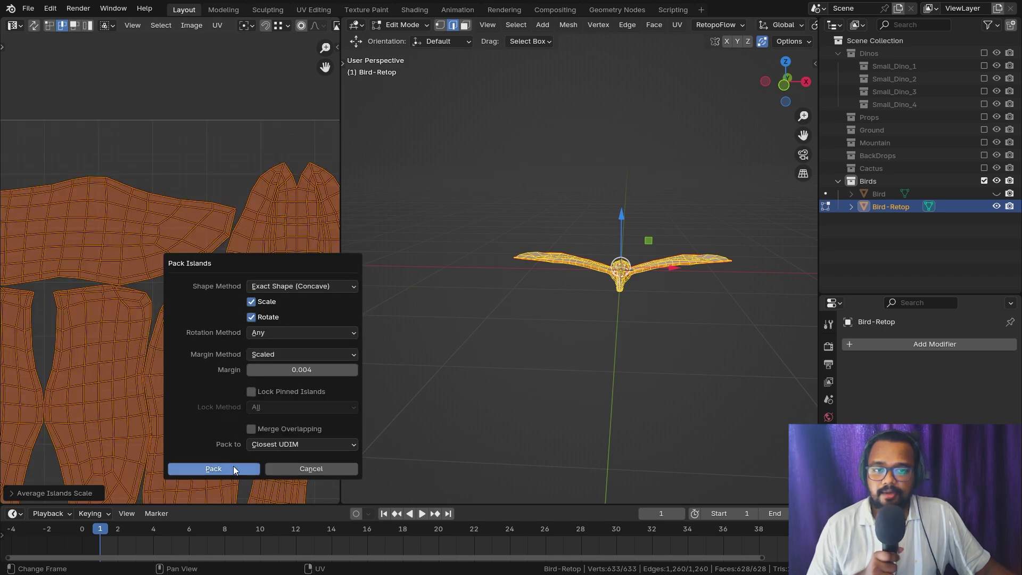
{"action": "left_click", "coordinate": [214, 469]}
{"action": "scroll", "coordinate": [226, 316], "scroll_direction": "up", "scroll_amount": 3}
{"action": "middle_click_drag", "start_coordinate": [260, 299], "coordinate": [177, 262]}
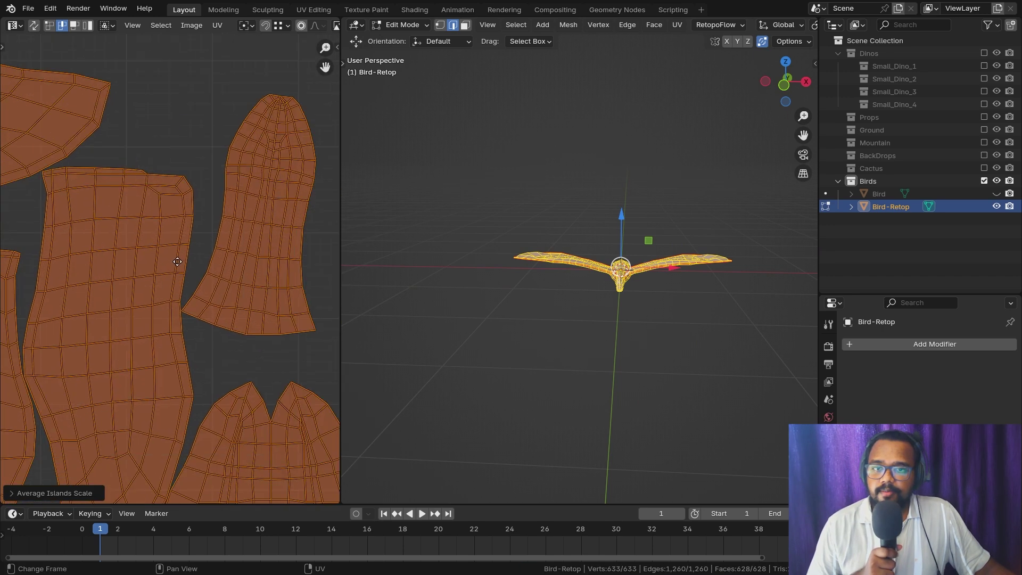
{"action": "scroll", "coordinate": [195, 290], "scroll_direction": "up", "scroll_amount": 4}
{"action": "scroll", "coordinate": [213, 279], "scroll_direction": "down", "scroll_amount": 6}
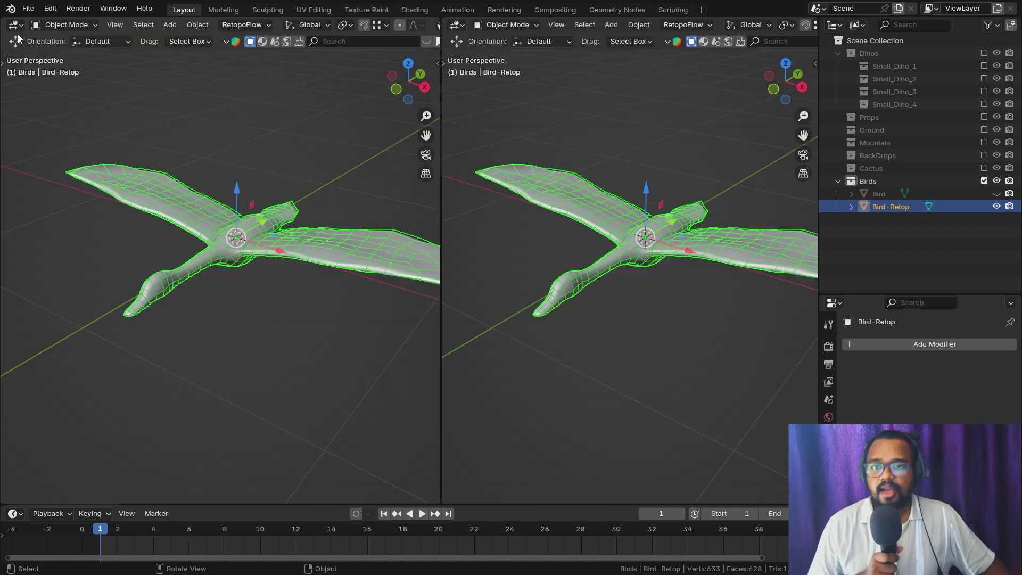
Switch the UV editor area to the Shader Editor and create a new material named Bird for the retopologized mesh
{"action": "left_click", "coordinate": [13, 25]}
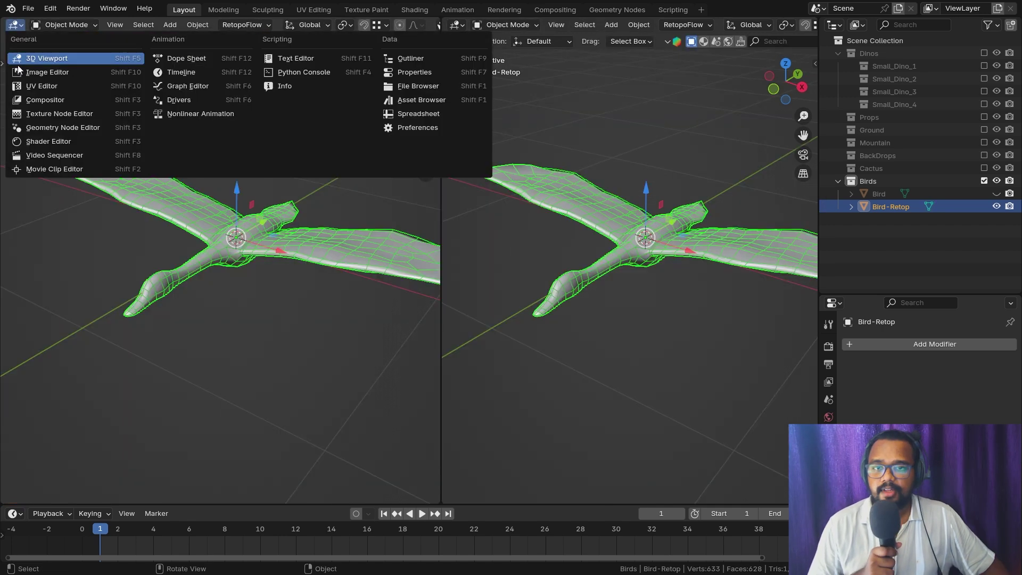
{"action": "left_click", "coordinate": [37, 139]}
{"action": "left_click", "coordinate": [365, 25]}
{"action": "type", "text": "Bird"}
Save the file and feed Base Color from a lone Image Texture node, deleting the added Texture Coordinate and Mapping nodes
{"action": "left_click", "coordinate": [192, 127]}
{"action": "key", "text": "ctrl+s"}
{"action": "key", "text": "ctrl+t"}
{"action": "middle_click_drag", "start_coordinate": [60, 104], "coordinate": [301, 135]}
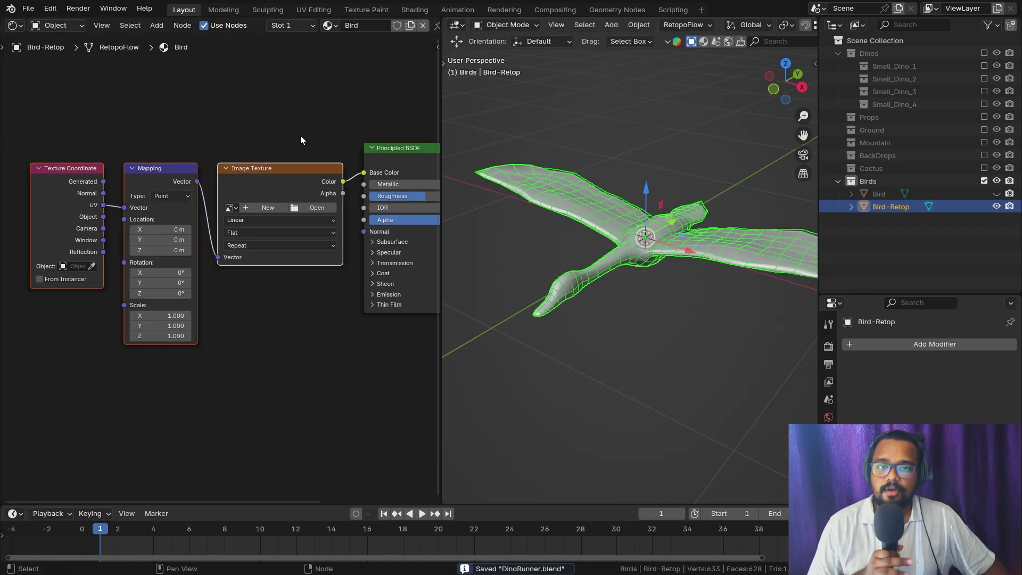
{"action": "left_click_drag", "start_coordinate": [207, 139], "coordinate": [79, 267]}
{"action": "key", "text": "x"}
{"action": "left_click_drag", "start_coordinate": [238, 138], "coordinate": [223, 124]}
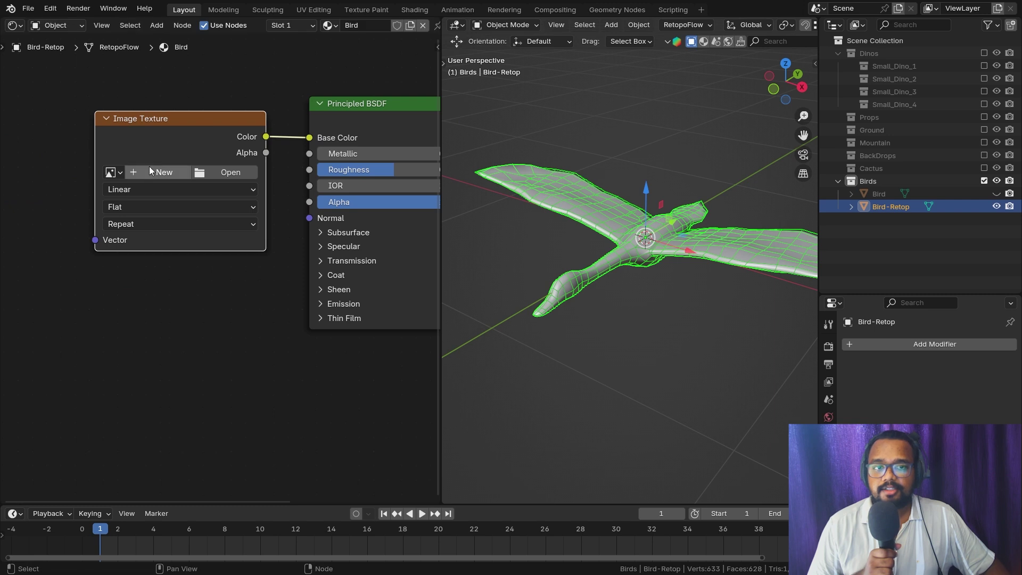
Create a blank 2048 by 2048 px image named Bird_Color with alpha in the Image Texture node
{"action": "left_click", "coordinate": [181, 172]}
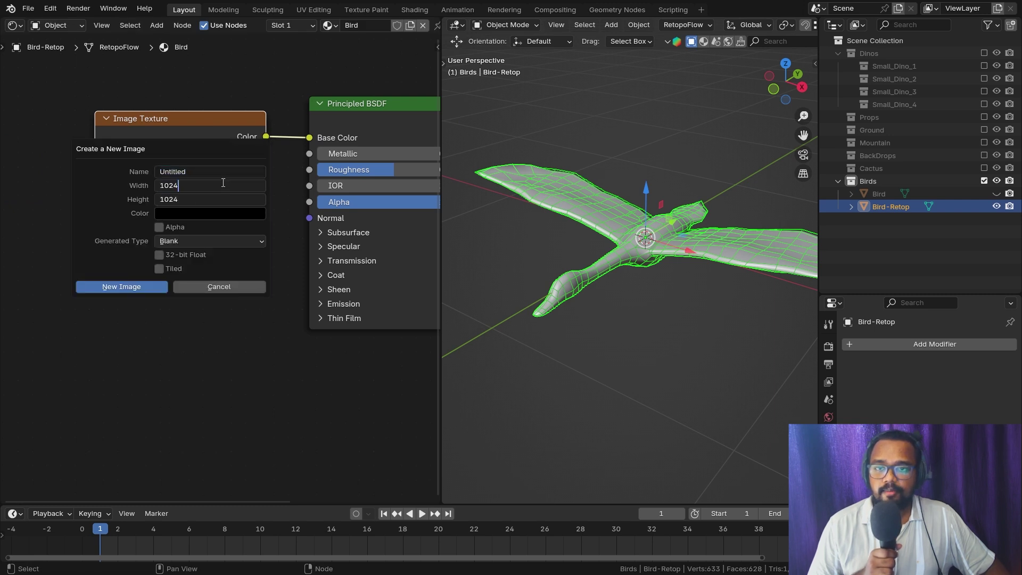
{"action": "key", "text": "Return"}
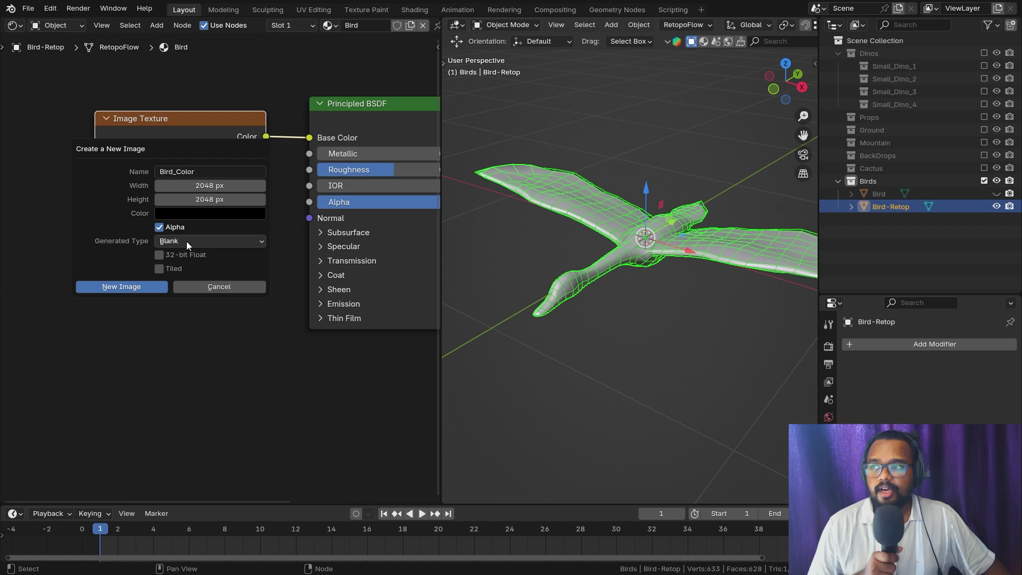
{"action": "left_click", "coordinate": [154, 287]}
{"action": "middle_click_drag", "start_coordinate": [659, 217], "coordinate": [687, 289]}
{"action": "scroll", "coordinate": [687, 289], "scroll_direction": "up", "scroll_amount": 4}
{"action": "middle_click_drag", "start_coordinate": [629, 306], "coordinate": [706, 275]}
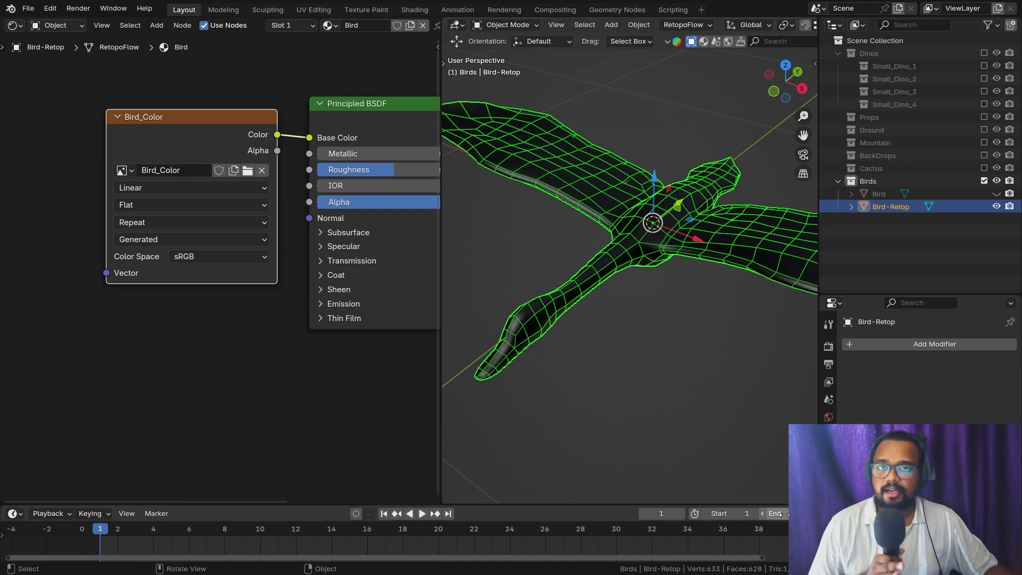
Add a UV Map node set to UVMap and connect it to the Bird_Color texture's Vector input
{"action": "left_click", "coordinate": [828, 548]}
{"action": "scroll", "coordinate": [927, 373], "scroll_direction": "down", "scroll_amount": 6}
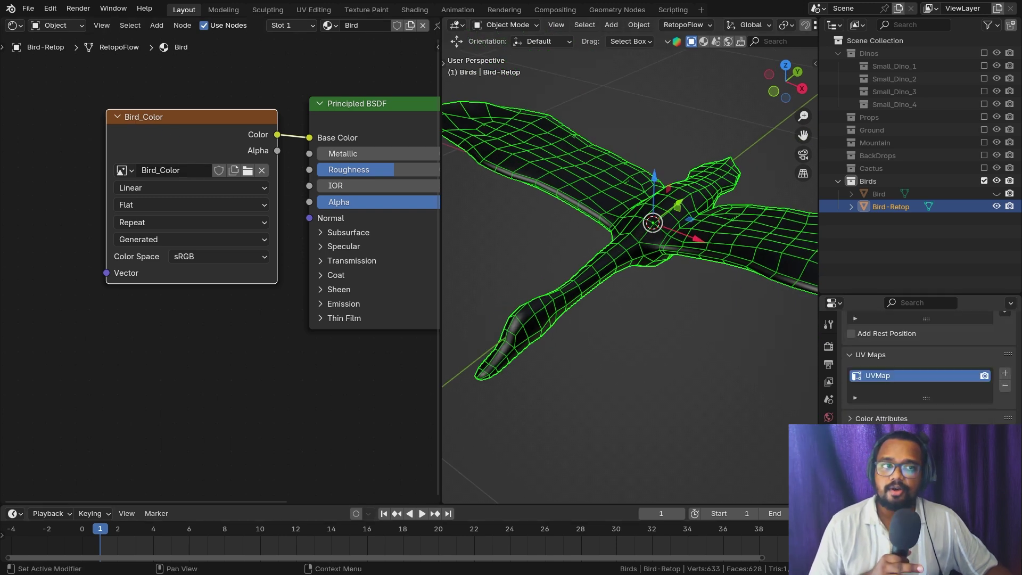
{"action": "middle_click_drag", "start_coordinate": [68, 165], "coordinate": [166, 170]}
{"action": "key", "text": "shift+a"}
{"action": "type", "text": "uv"}
{"action": "left_click", "coordinate": [153, 212]}
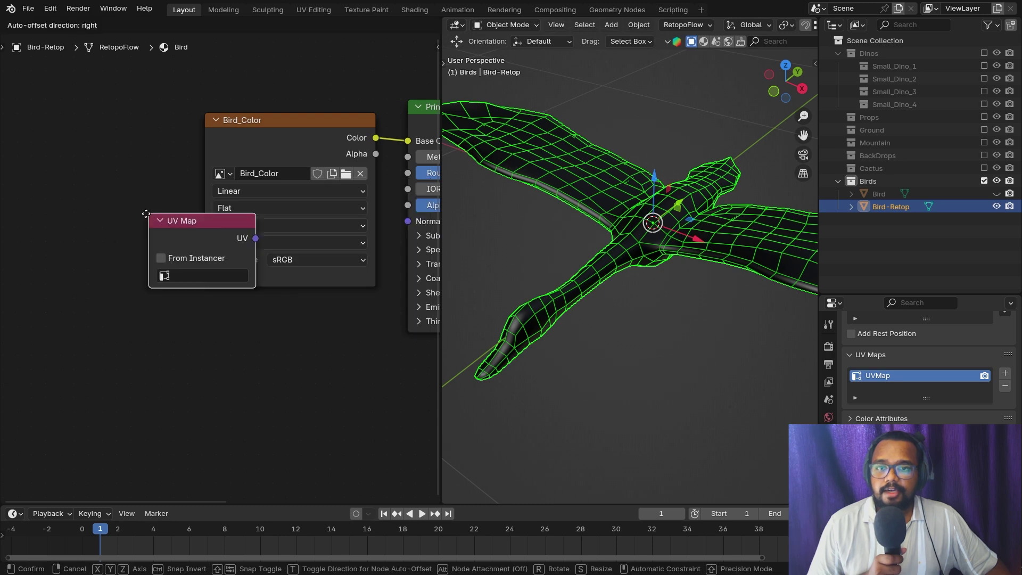
{"action": "left_click", "coordinate": [88, 225]}
{"action": "left_click", "coordinate": [122, 272]}
{"action": "left_click", "coordinate": [106, 290]}
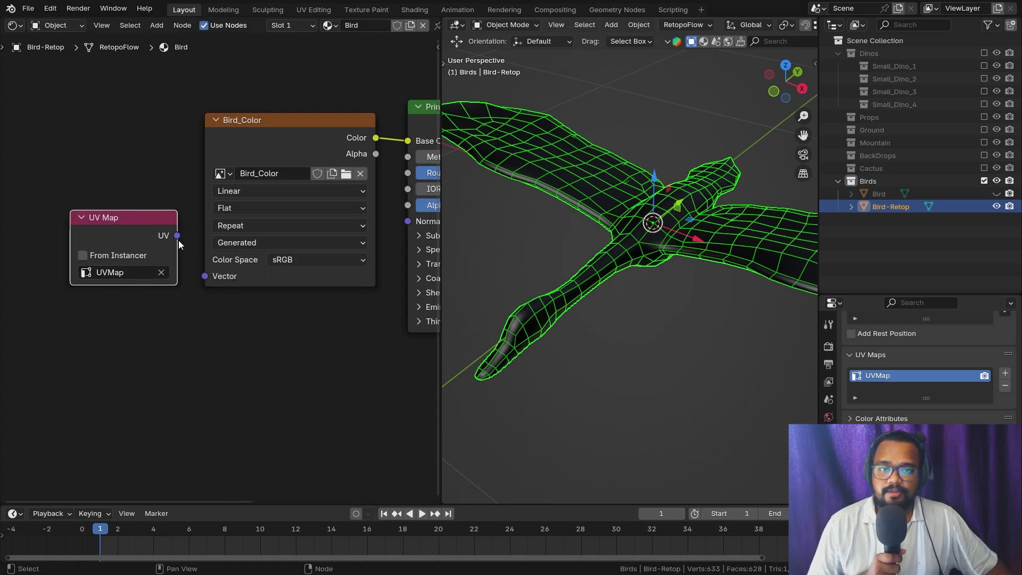
{"action": "left_click_drag", "start_coordinate": [177, 240], "coordinate": [203, 276]}
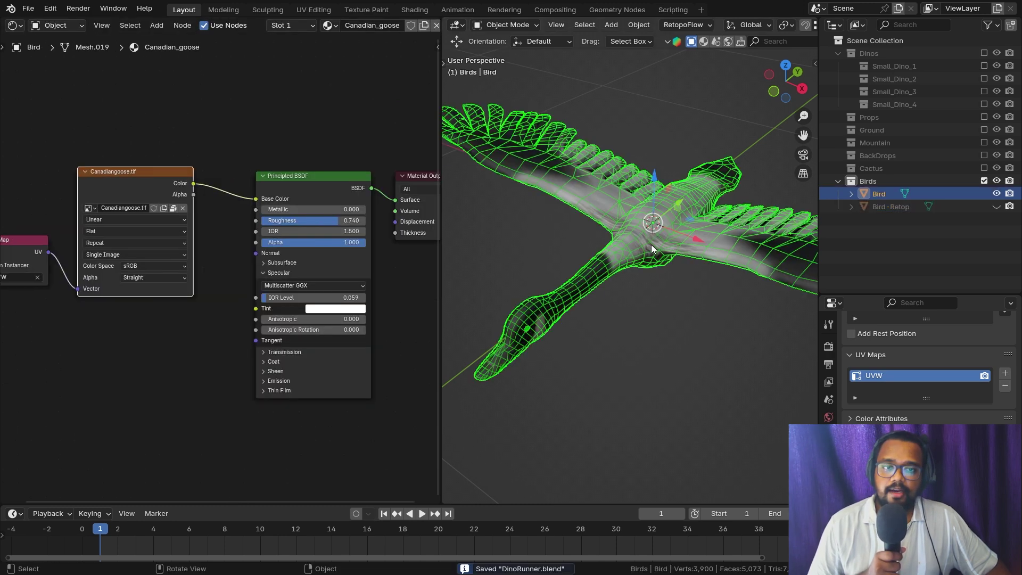
{"action": "scroll", "coordinate": [203, 273], "scroll_direction": "down", "scroll_amount": 3}
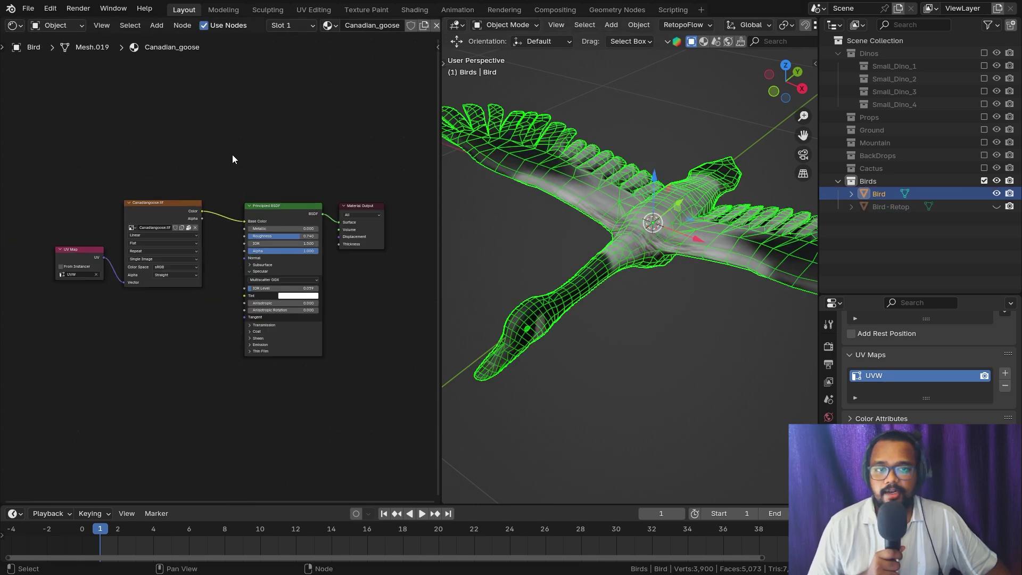
{"action": "scroll", "coordinate": [30, 271], "scroll_direction": "up", "scroll_amount": 2}
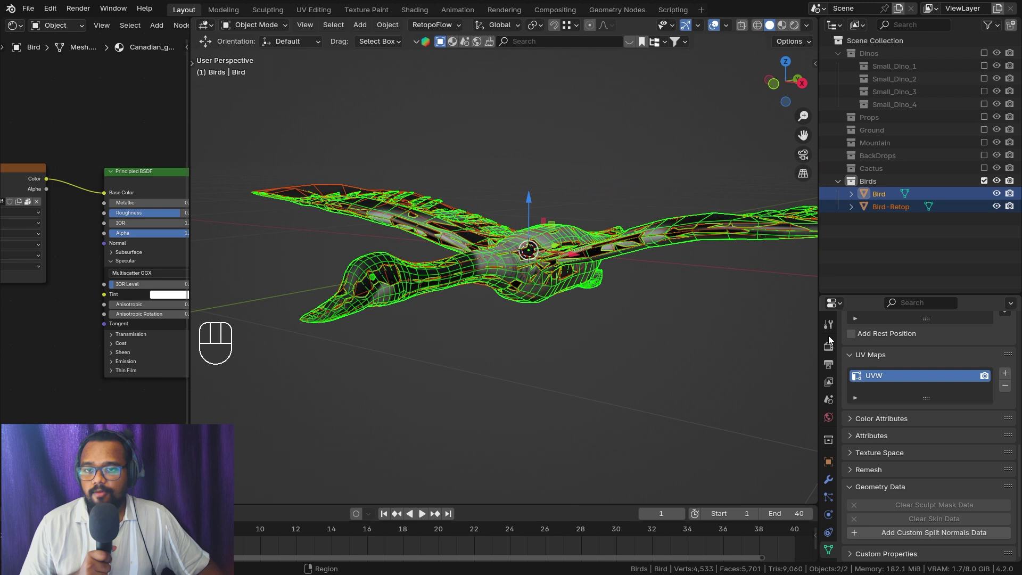
Set the render engine to Cycles with GPU Compute as the device
{"action": "left_click", "coordinate": [829, 345]}
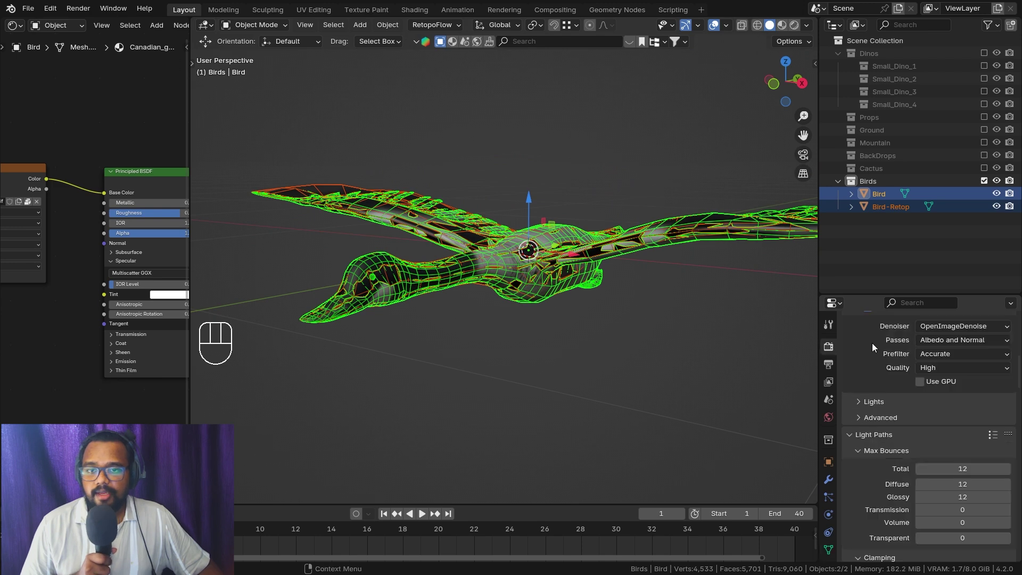
{"action": "scroll", "coordinate": [872, 343], "scroll_direction": "up", "scroll_amount": 5}
{"action": "left_click", "coordinate": [932, 345]}
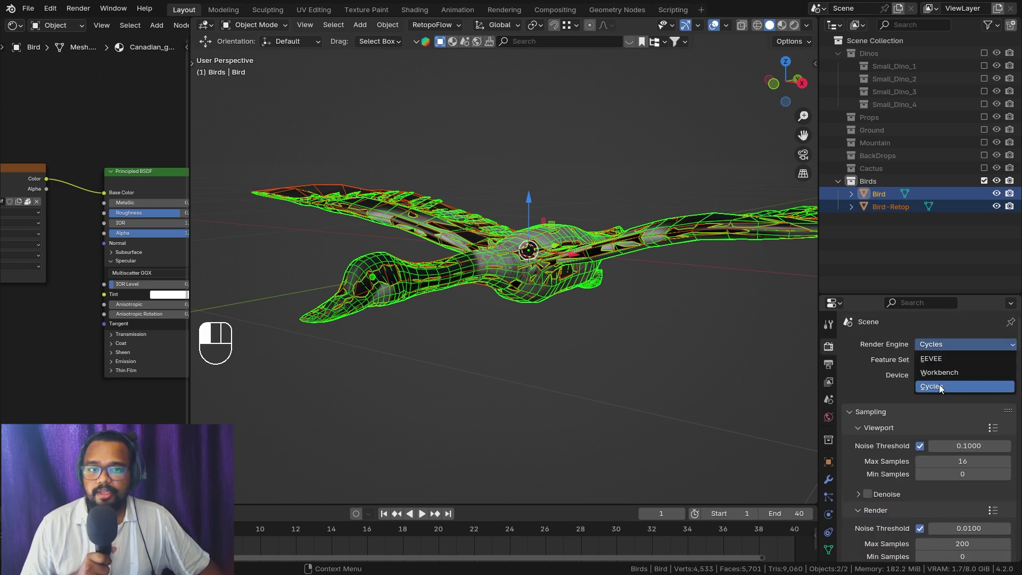
{"action": "left_click", "coordinate": [940, 385]}
{"action": "scroll", "coordinate": [929, 366], "scroll_direction": "down", "scroll_amount": 2}
{"action": "left_click", "coordinate": [949, 324]}
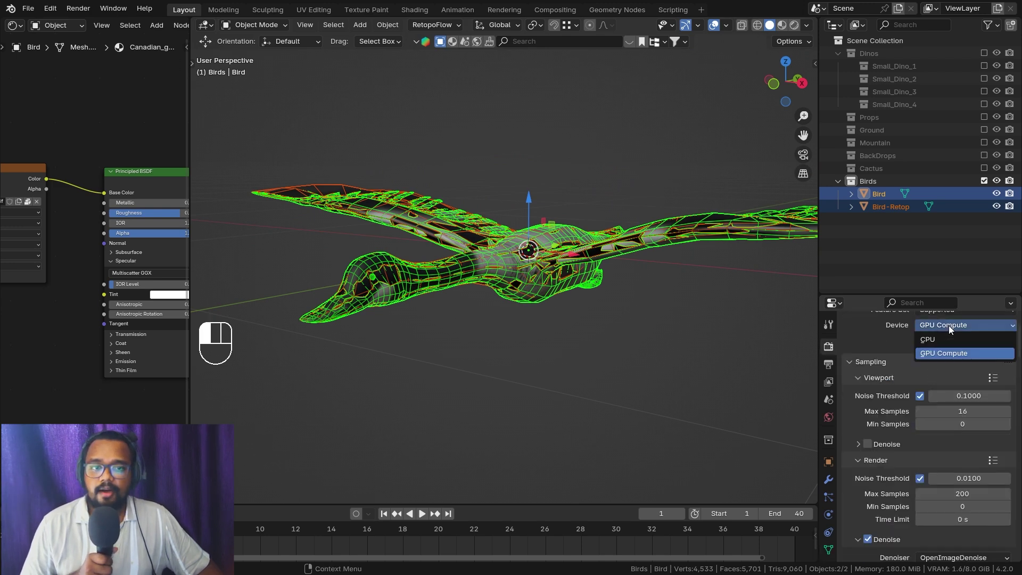
{"action": "left_click", "coordinate": [947, 354]}
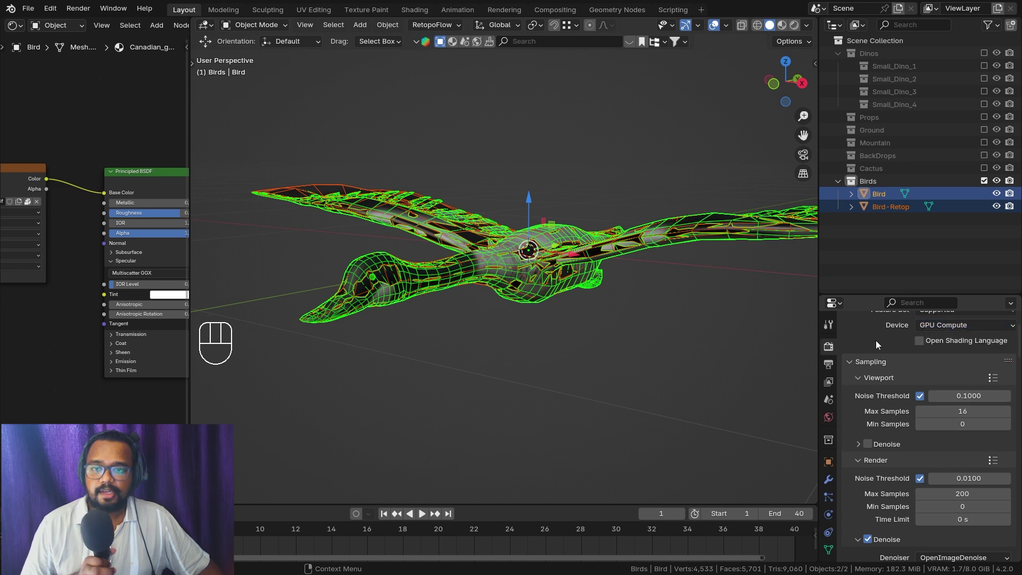
Go through the Cycles sampling and performance settings, and open the memory tile size for editing
{"action": "scroll", "coordinate": [876, 341], "scroll_direction": "down", "scroll_amount": 3}
{"action": "scroll", "coordinate": [949, 360], "scroll_direction": "up", "scroll_amount": 2}
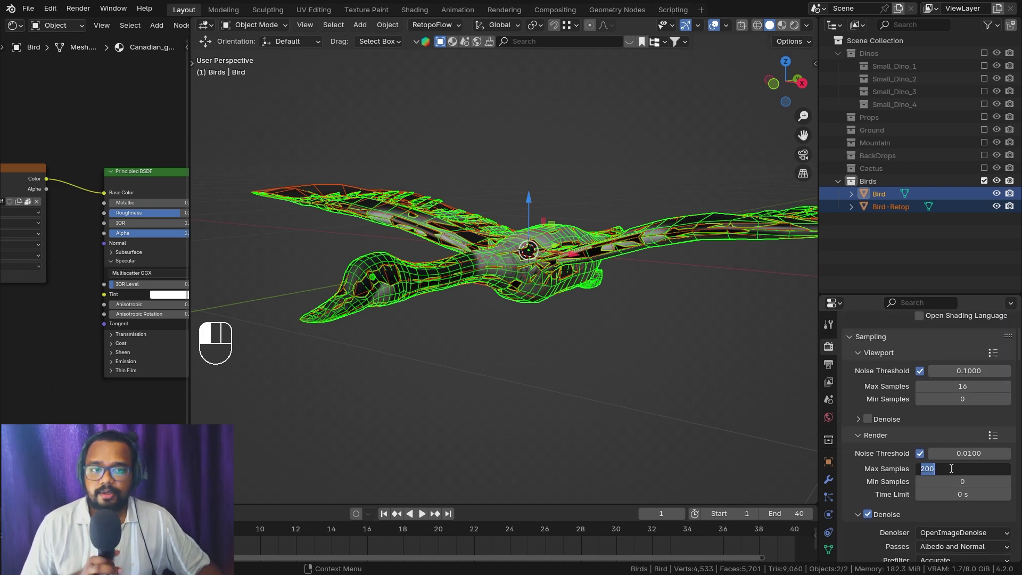
{"action": "scroll", "coordinate": [898, 465], "scroll_direction": "down", "scroll_amount": 15}
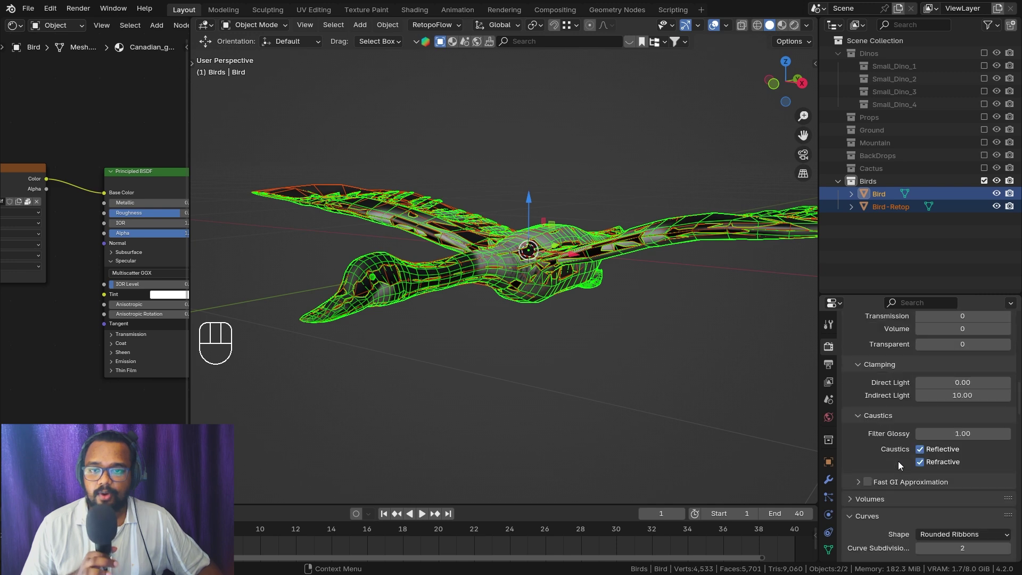
{"action": "scroll", "coordinate": [899, 461], "scroll_direction": "down", "scroll_amount": 15}
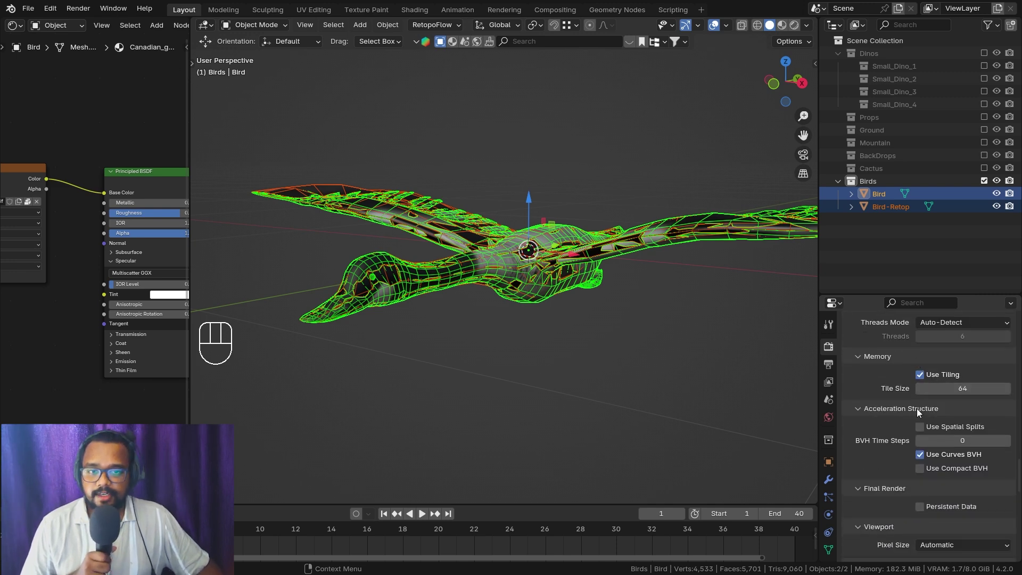
{"action": "scroll", "coordinate": [918, 408], "scroll_direction": "up", "scroll_amount": 3}
{"action": "scroll", "coordinate": [933, 403], "scroll_direction": "down", "scroll_amount": 4}
{"action": "scroll", "coordinate": [956, 388], "scroll_direction": "up", "scroll_amount": 3}
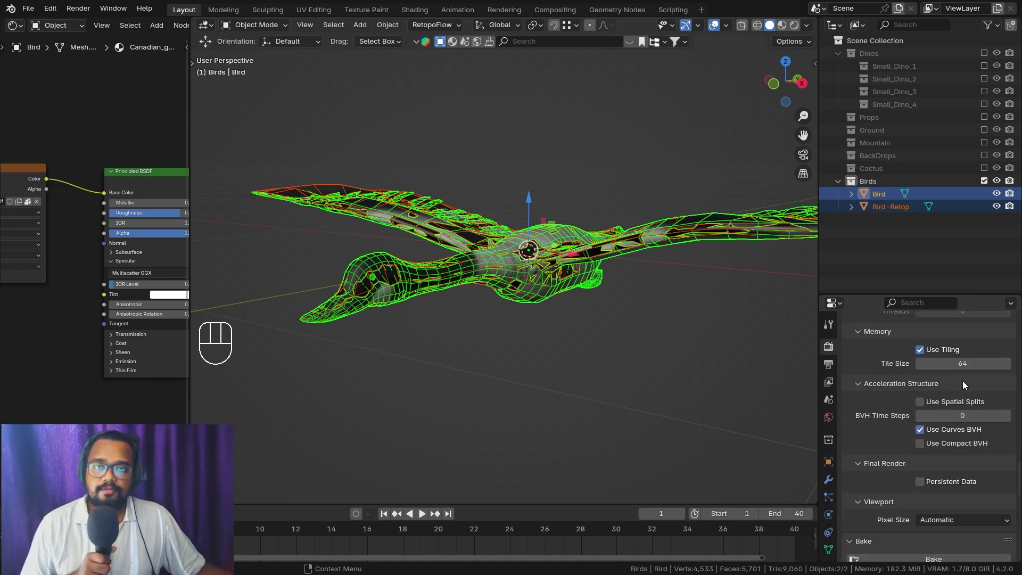
{"action": "left_click", "coordinate": [962, 363]}
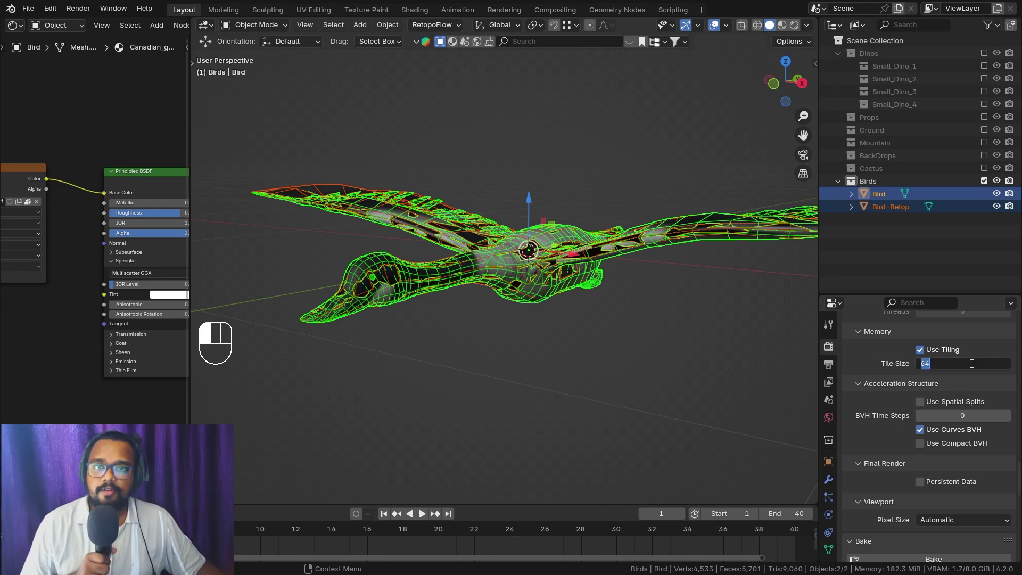
Review the bake output settings and set the bake type to Diffuse
{"action": "scroll", "coordinate": [895, 421], "scroll_direction": "down", "scroll_amount": 10}
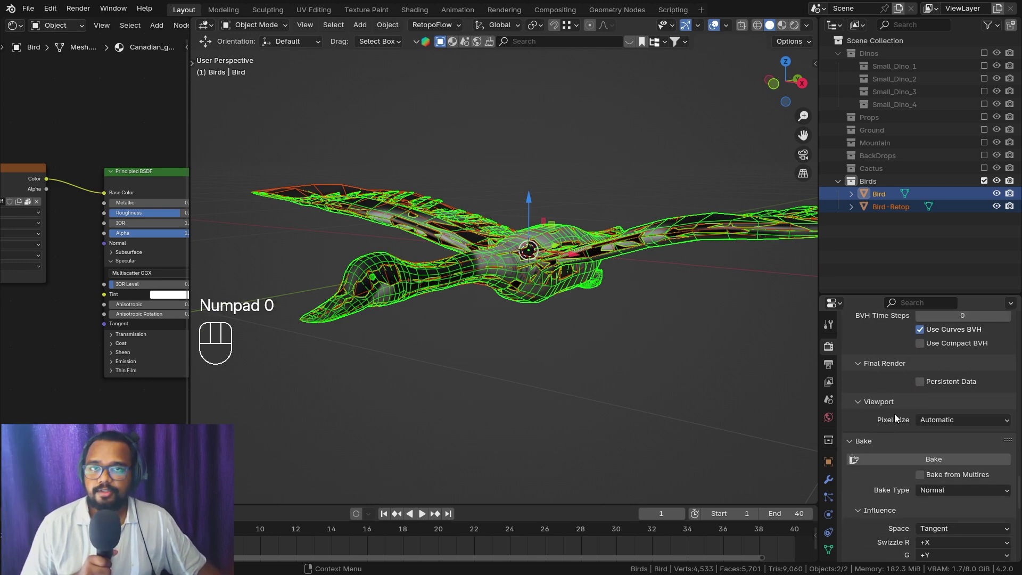
{"action": "scroll", "coordinate": [912, 444], "scroll_direction": "down", "scroll_amount": 6}
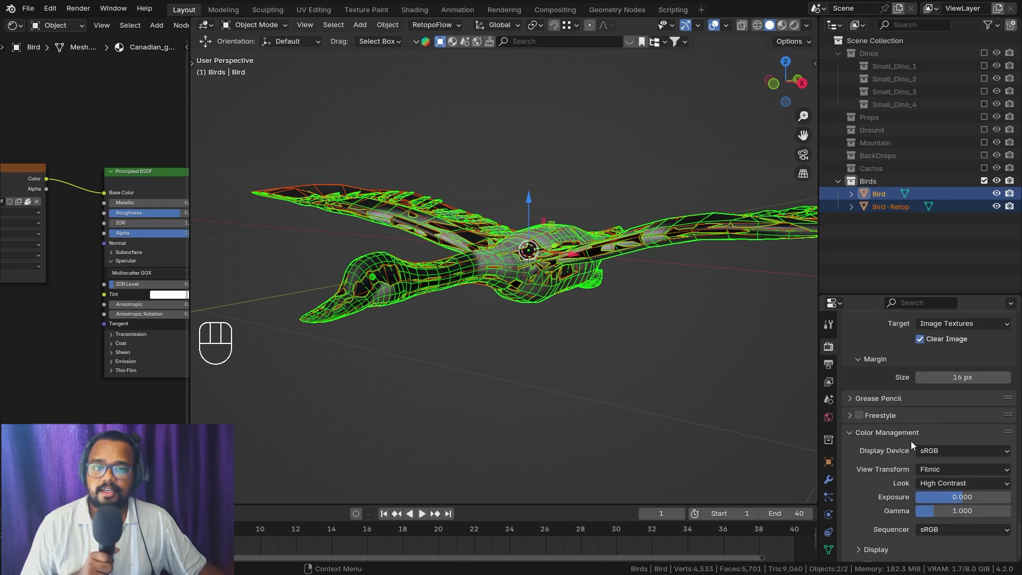
{"action": "scroll", "coordinate": [906, 417], "scroll_direction": "up", "scroll_amount": 10}
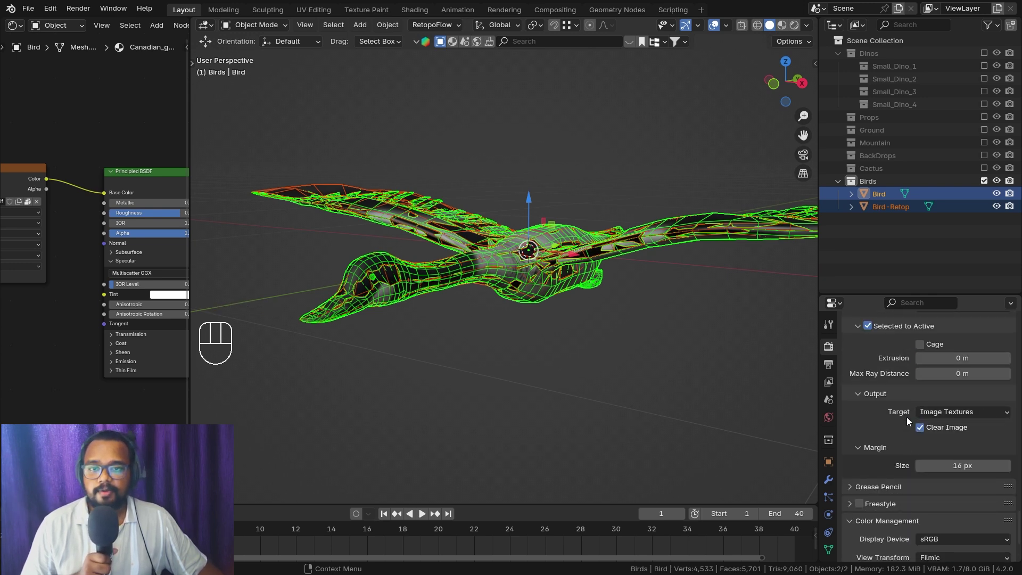
{"action": "scroll", "coordinate": [896, 386], "scroll_direction": "up", "scroll_amount": 4}
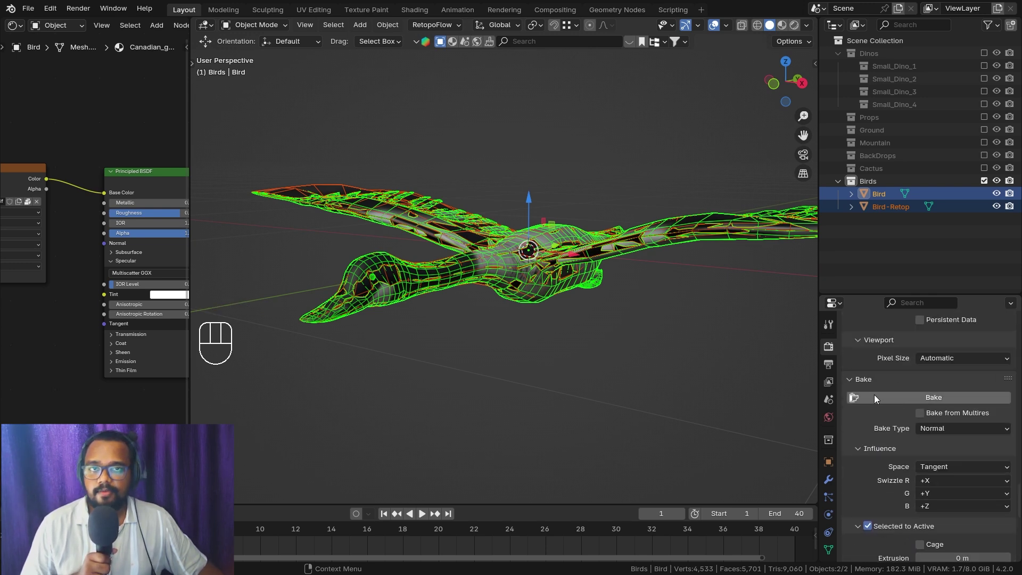
{"action": "left_click", "coordinate": [855, 378]}
{"action": "left_click", "coordinate": [865, 379]}
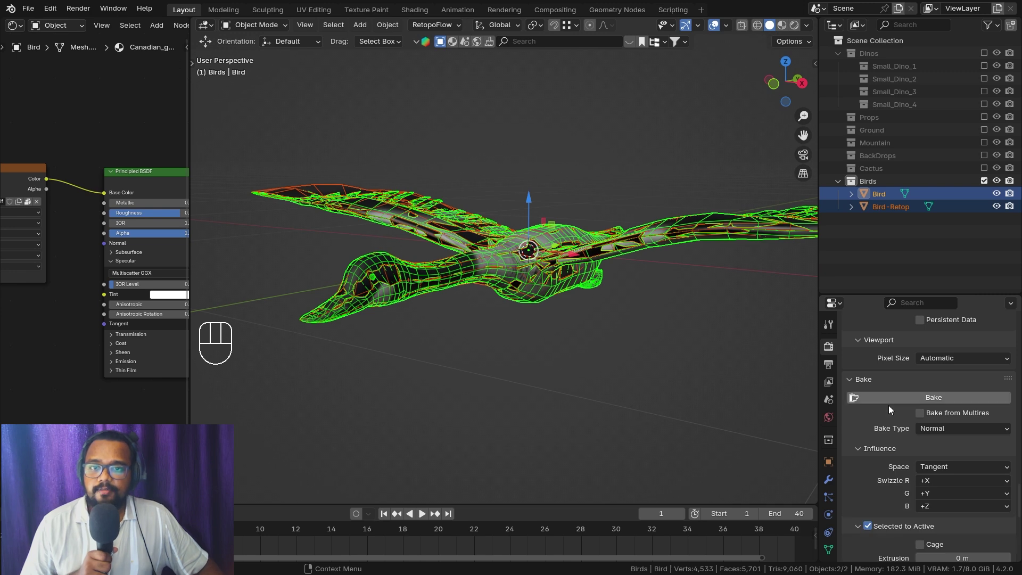
{"action": "left_click", "coordinate": [933, 429]}
{"action": "left_click", "coordinate": [950, 383]}
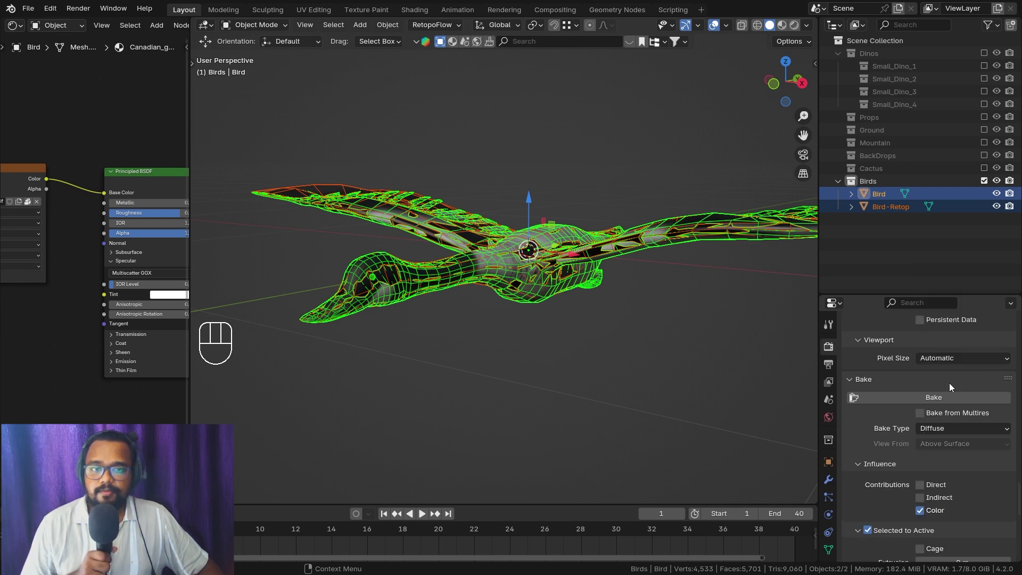
Limit the diffuse bake's contributions to Color and enable Selected to Active
{"action": "scroll", "coordinate": [943, 399], "scroll_direction": "down", "scroll_amount": 3}
{"action": "scroll", "coordinate": [927, 410], "scroll_direction": "down", "scroll_amount": 2}
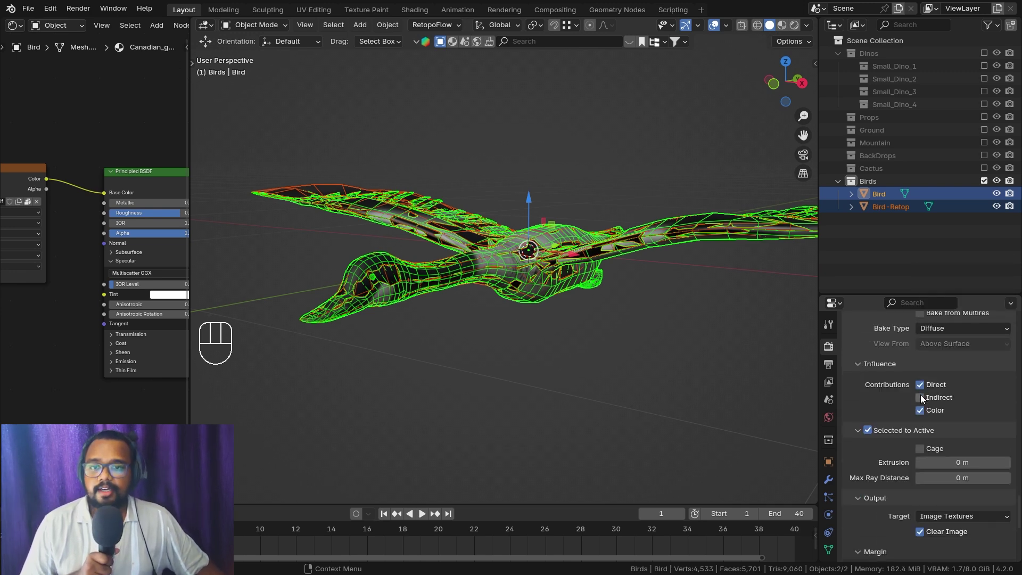
{"action": "middle_click_drag", "start_coordinate": [593, 205], "coordinate": [557, 281]}
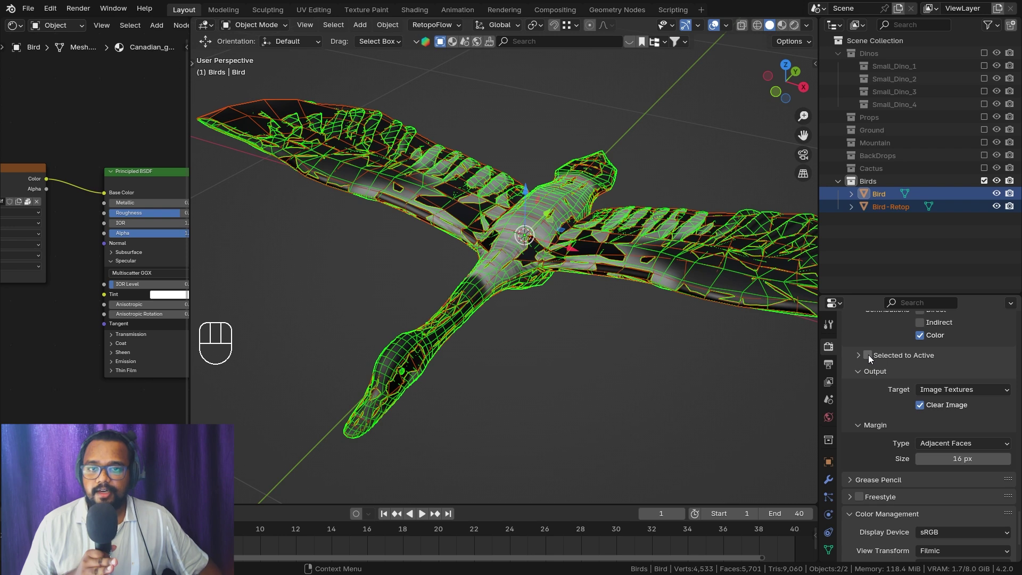
{"action": "left_click", "coordinate": [857, 355]}
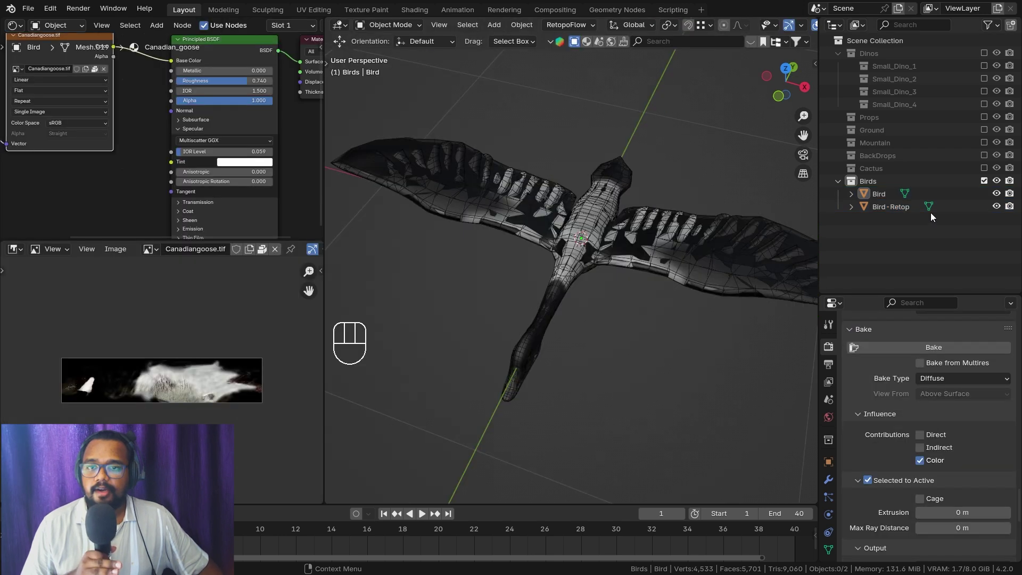
Select Bird together with Bird-Retop, keeping Bird-Retop as the active object, and start the bake
{"action": "left_click", "coordinate": [889, 204]}
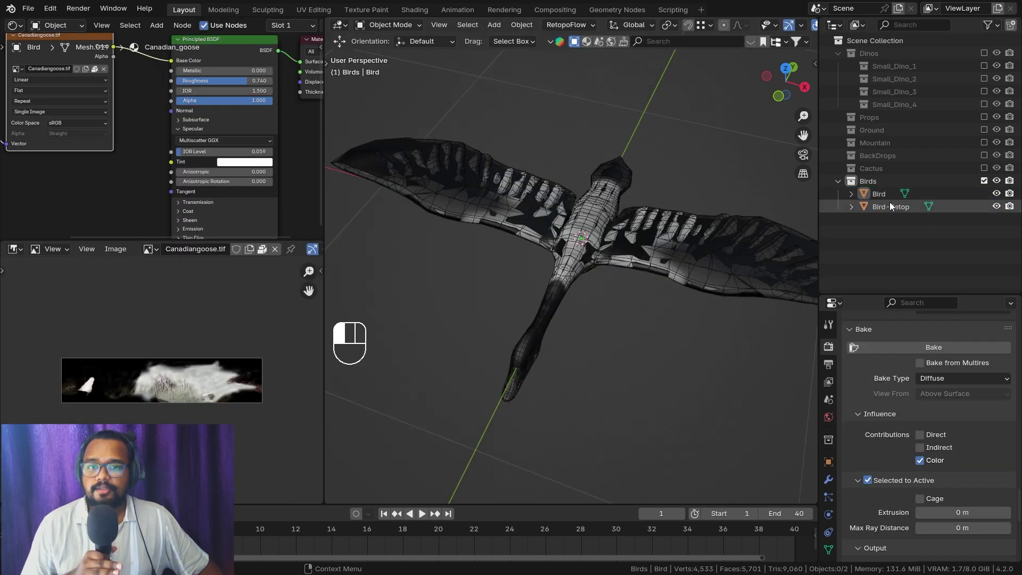
{"action": "middle_click_drag", "start_coordinate": [689, 321], "coordinate": [790, 243]}
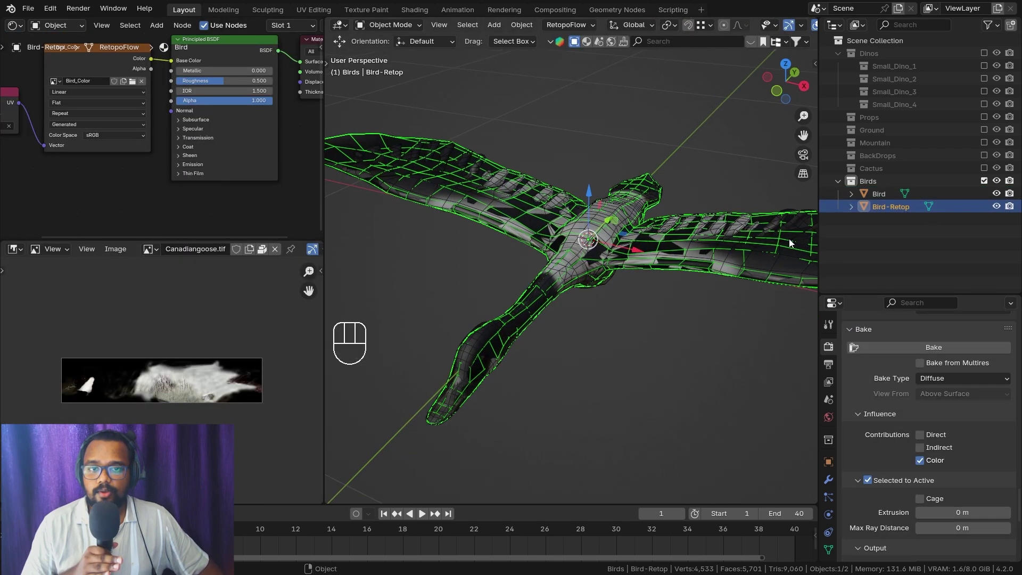
{"action": "left_click", "coordinate": [881, 193], "text": "shift"}
{"action": "left_click", "coordinate": [934, 347]}
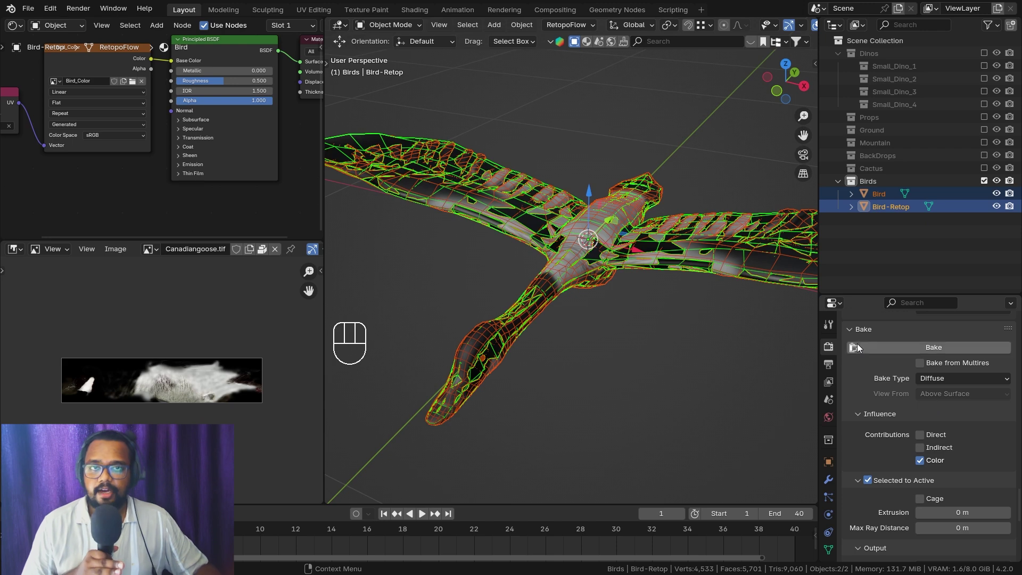
Inspect the baked Bird_Color texture for gaps, set the bake extrusion to 1 m and bake again
{"action": "middle_click_drag", "start_coordinate": [788, 368], "coordinate": [596, 335], "text": "ctrl"}
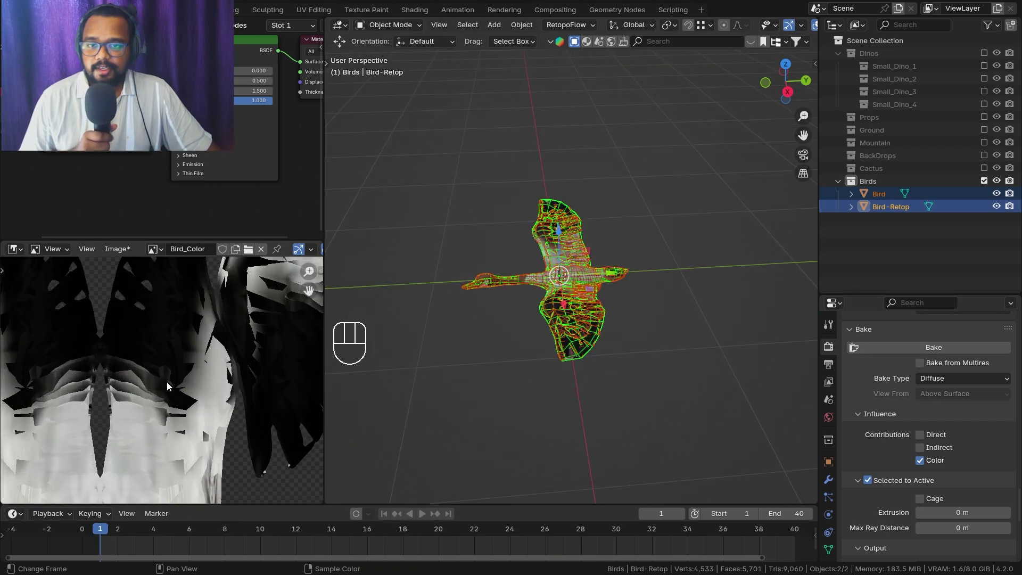
{"action": "scroll", "coordinate": [167, 382], "scroll_direction": "up", "scroll_amount": 4}
{"action": "scroll", "coordinate": [173, 393], "scroll_direction": "down", "scroll_amount": 9}
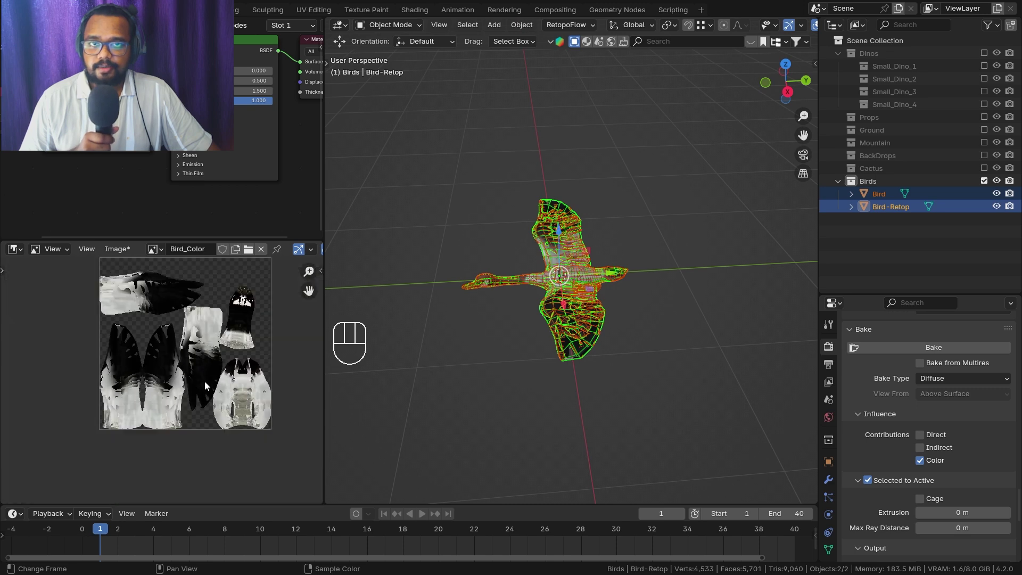
{"action": "scroll", "coordinate": [204, 382], "scroll_direction": "up", "scroll_amount": 1}
{"action": "middle_click_drag", "start_coordinate": [246, 360], "coordinate": [173, 389]}
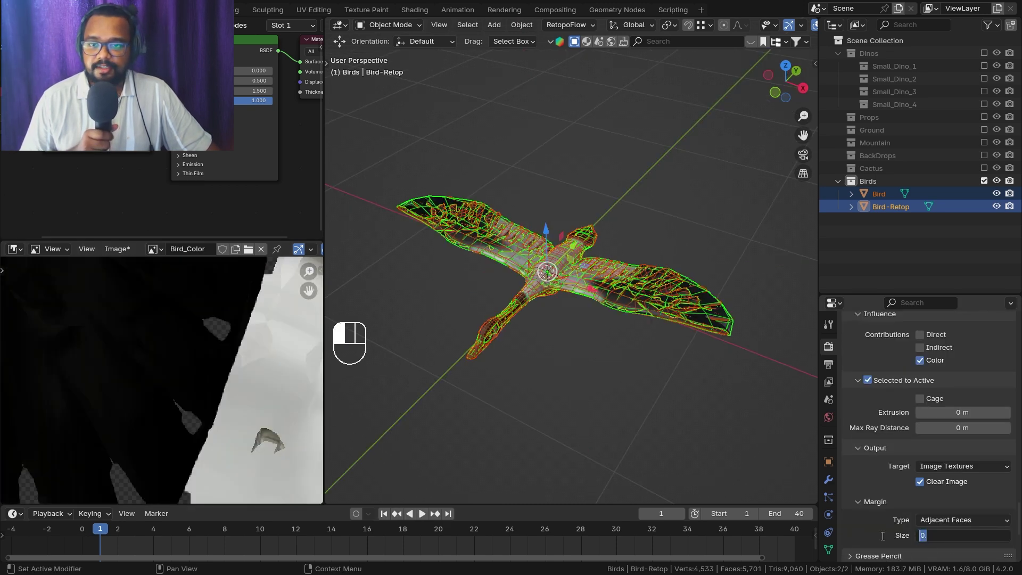
{"action": "scroll", "coordinate": [885, 520], "scroll_direction": "up", "scroll_amount": 2}
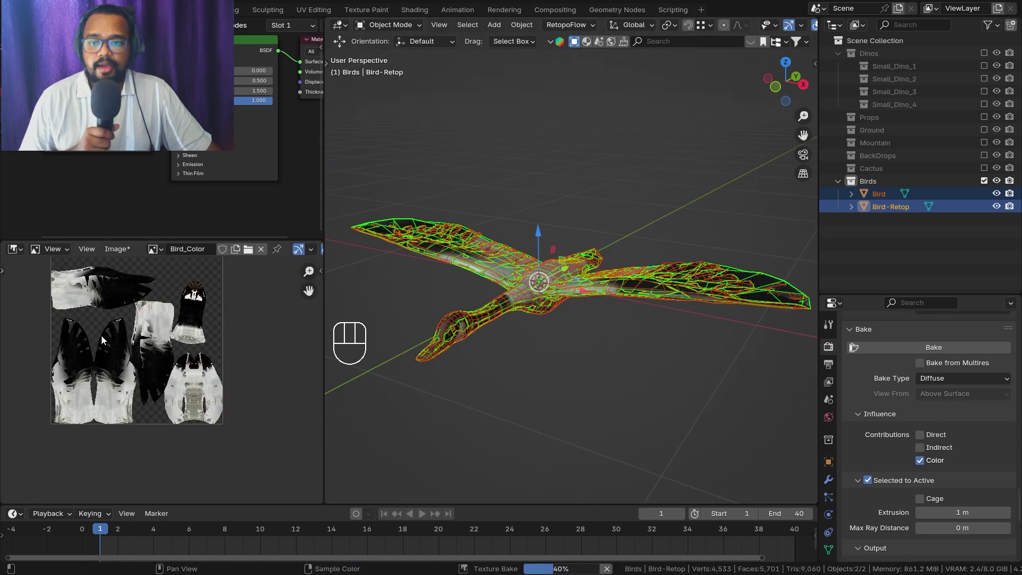
Examine the rebaked feather, body and head areas of Bird_Color, and hide the original Bird
{"action": "scroll", "coordinate": [150, 362], "scroll_direction": "up", "scroll_amount": 4}
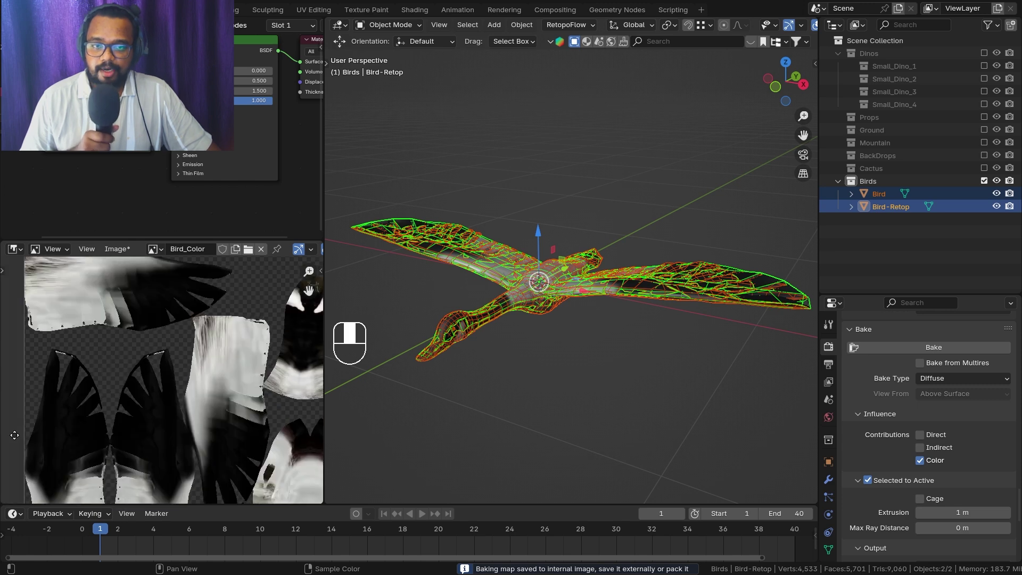
{"action": "scroll", "coordinate": [197, 433], "scroll_direction": "down", "scroll_amount": 3}
{"action": "scroll", "coordinate": [209, 400], "scroll_direction": "up", "scroll_amount": 6}
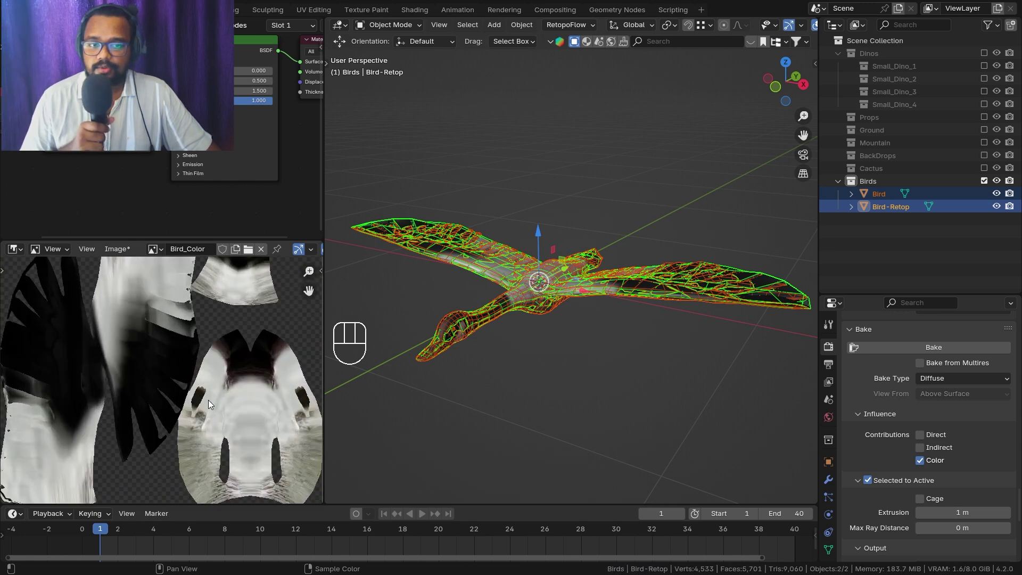
{"action": "scroll", "coordinate": [211, 377], "scroll_direction": "up", "scroll_amount": 3}
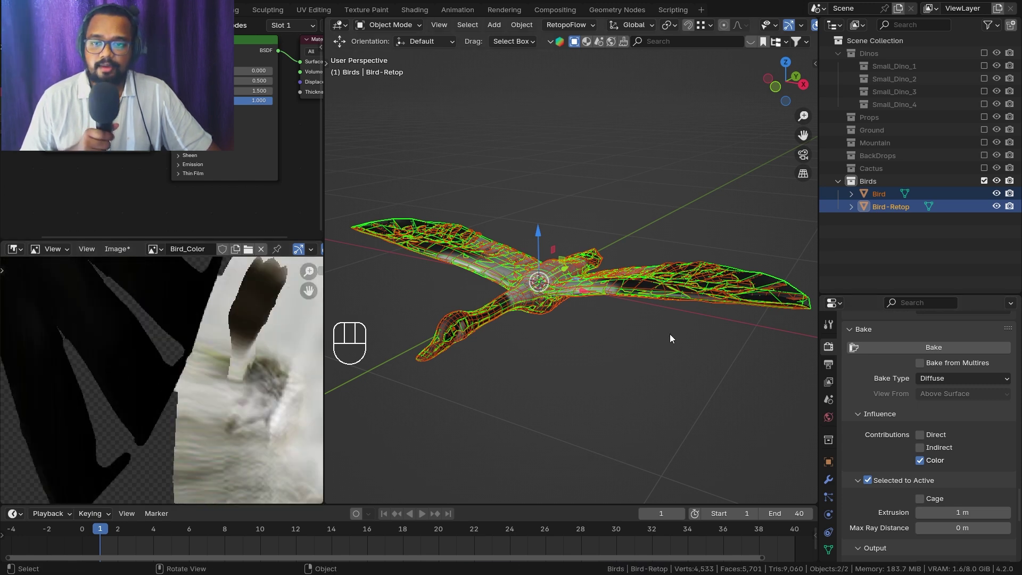
{"action": "middle_click_drag", "start_coordinate": [681, 330], "coordinate": [605, 292]}
{"action": "key", "text": "Home"}
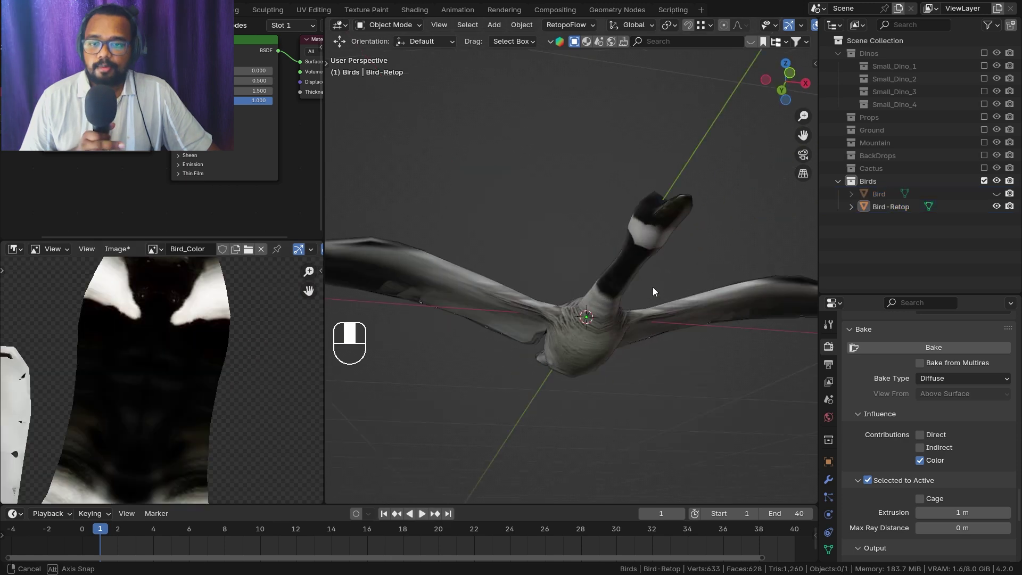
Check the baked colours on Bird-Retop and save the Bird_Color image as an external file
{"action": "middle_click_drag", "start_coordinate": [652, 286], "coordinate": [590, 389]}
{"action": "scroll", "coordinate": [99, 270], "scroll_direction": "down", "scroll_amount": 5}
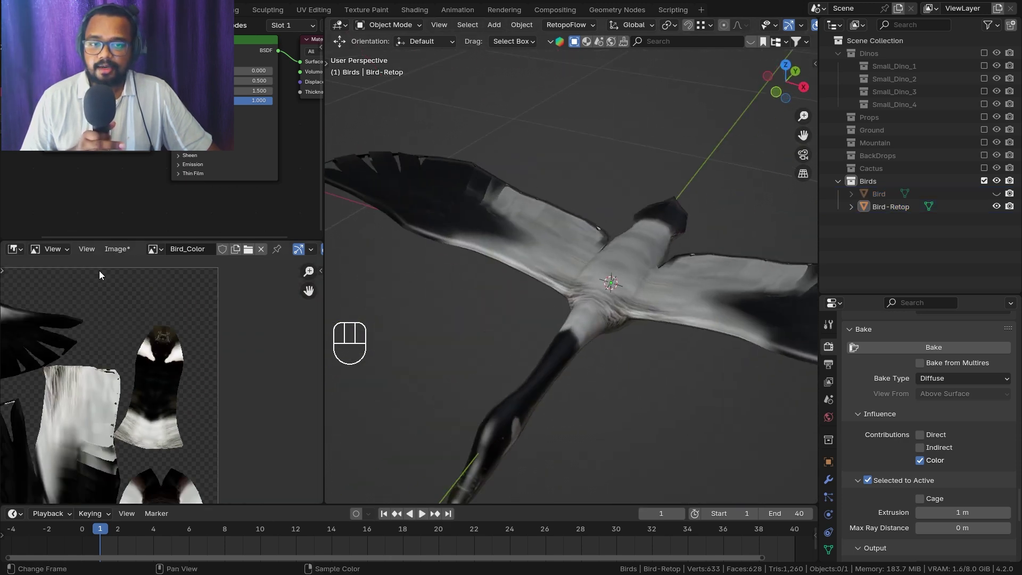
{"action": "left_click", "coordinate": [119, 249]}
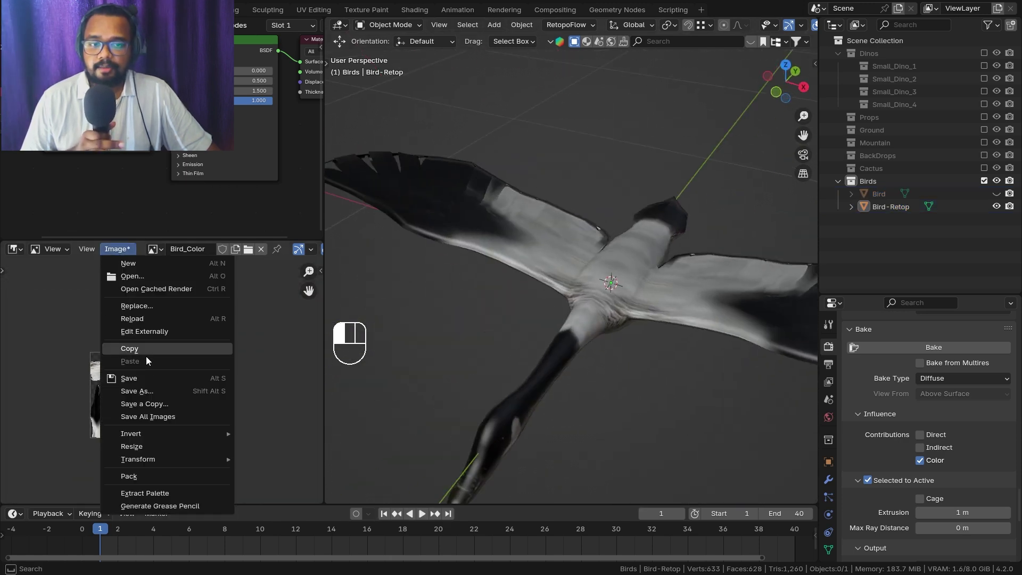
{"action": "left_click", "coordinate": [149, 390]}
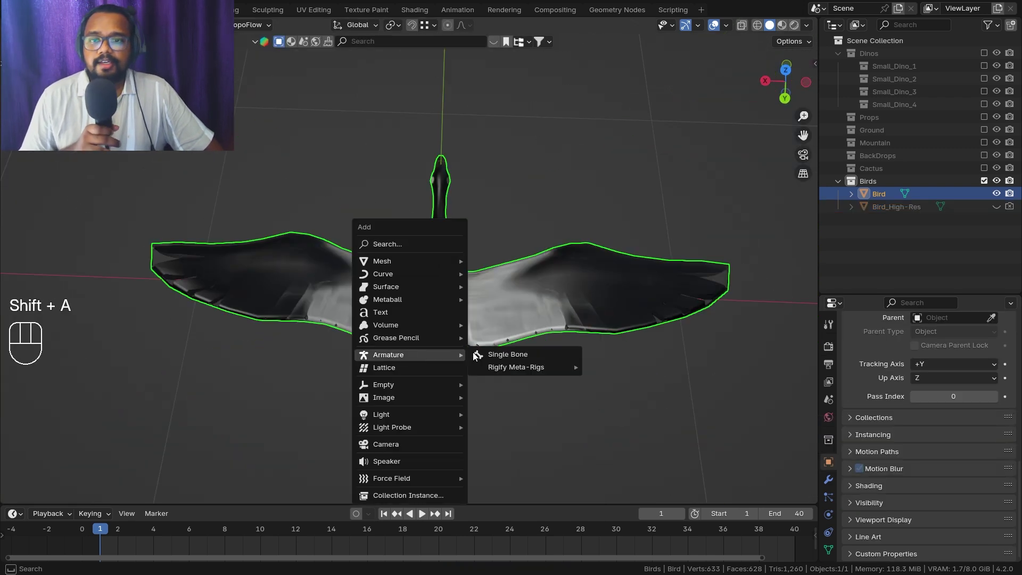
Add a single-bone armature and move its bone tip in Edit Mode to align it from the body to the head
{"action": "left_click", "coordinate": [506, 417]}
{"action": "key", "text": "Tab"}
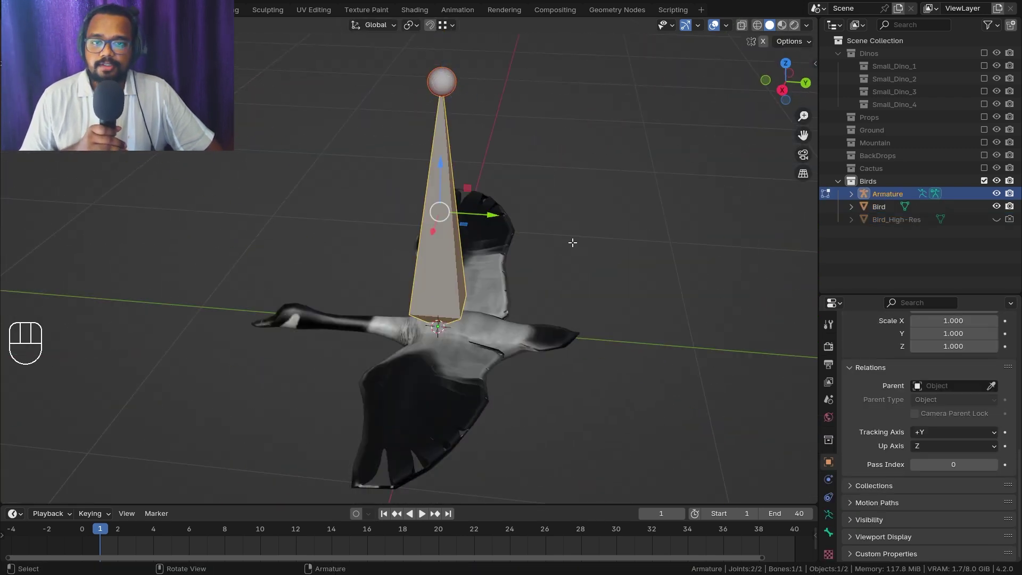
{"action": "middle_click_drag", "start_coordinate": [275, 297], "coordinate": [341, 272]}
{"action": "scroll", "coordinate": [373, 283], "scroll_direction": "up", "scroll_amount": 6}
{"action": "left_click_drag", "start_coordinate": [394, 274], "coordinate": [374, 287]}
{"action": "scroll", "coordinate": [374, 288], "scroll_direction": "down", "scroll_amount": 6}
{"action": "middle_click_drag", "start_coordinate": [374, 287], "coordinate": [655, 269]}
Extrude bones from the body joint through the shoulder and mid-wing to the tip of one wing
{"action": "left_click", "coordinate": [554, 213]}
{"action": "scroll", "coordinate": [655, 270], "scroll_direction": "up", "scroll_amount": 3}
{"action": "middle_click_drag", "start_coordinate": [618, 263], "coordinate": [719, 250], "text": "shift"}
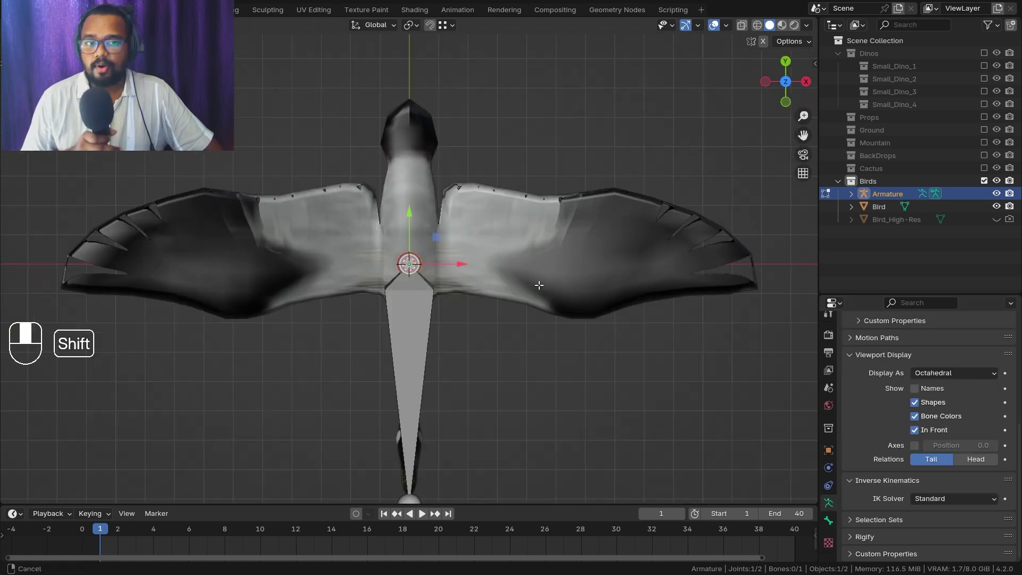
{"action": "key", "text": "e"}
{"action": "left_click", "coordinate": [511, 258]}
{"action": "key", "text": "e"}
{"action": "left_click", "coordinate": [651, 299]}
{"action": "key", "text": "e"}
{"action": "left_click", "coordinate": [814, 274]}
{"action": "left_click", "coordinate": [503, 287]}
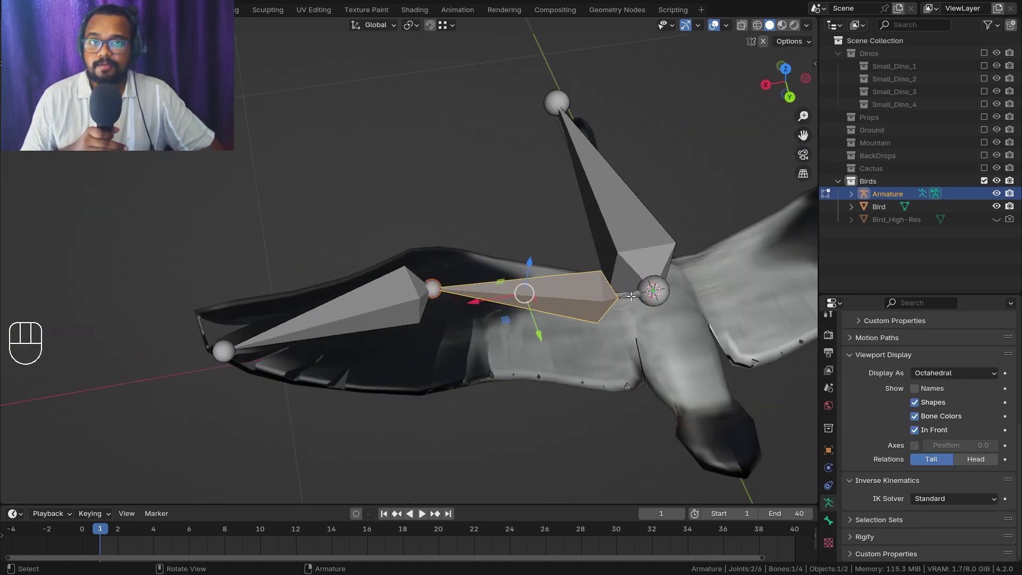
Parent the short shoulder bone to the body bone in the armature's Edit Mode
{"action": "key", "text": "ctrl+Tab"}
{"action": "key", "text": "Tab"}
{"action": "left_click", "coordinate": [632, 295]}
{"action": "left_click", "coordinate": [642, 240], "text": "shift"}
{"action": "key", "text": "ctrl+p"}
{"action": "left_click", "coordinate": [640, 254]}
Display the armature as Stick and symmetrize the wing bones with direction -X to +X
{"action": "key", "text": "Tab"}
{"action": "middle_click_drag", "start_coordinate": [538, 314], "coordinate": [464, 277]}
{"action": "key", "text": "Tab"}
{"action": "left_click_drag", "start_coordinate": [425, 228], "coordinate": [424, 211]}
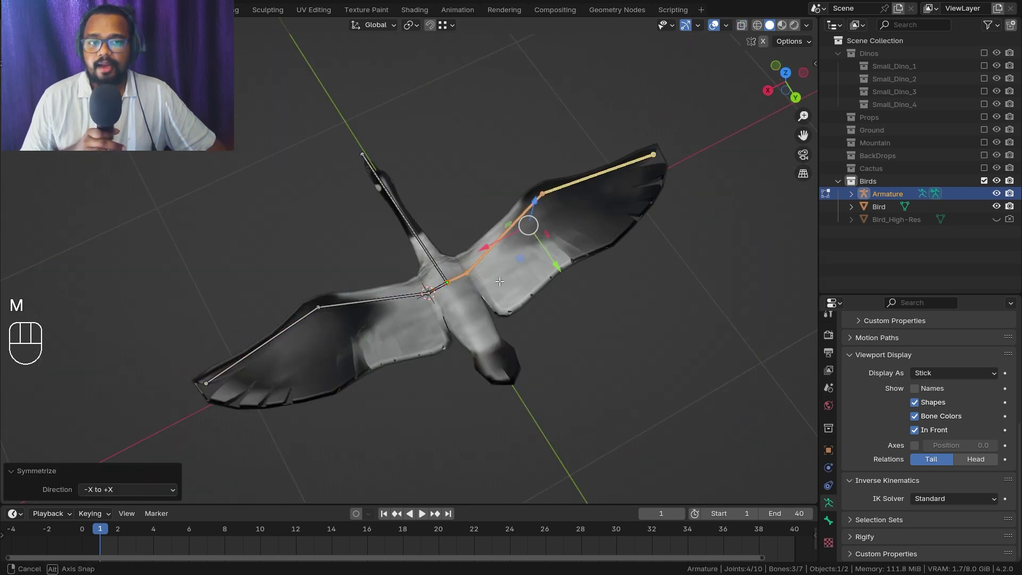
Parent the Bird mesh to the armature so the bones deform it
{"action": "key", "text": "Tab"}
{"action": "left_click", "coordinate": [379, 186]}
{"action": "middle_click_drag", "start_coordinate": [514, 223], "coordinate": [536, 282]}
{"action": "key", "text": "ctrl+Tab"}
{"action": "left_click", "coordinate": [536, 282]}
{"action": "left_click", "coordinate": [549, 323], "text": "shift"}
{"action": "key", "text": "ctrl+p"}
{"action": "left_click", "coordinate": [557, 330]}
{"action": "key", "text": "ctrl+Tab"}
Test the wing deformation by freely rotating the inner wing bone in Pose Mode
{"action": "middle_click_drag", "start_coordinate": [557, 330], "coordinate": [603, 286]}
{"action": "left_click", "coordinate": [603, 293]}
{"action": "key", "text": "r"}
{"action": "key", "text": "r"}
{"action": "key", "text": "r"}
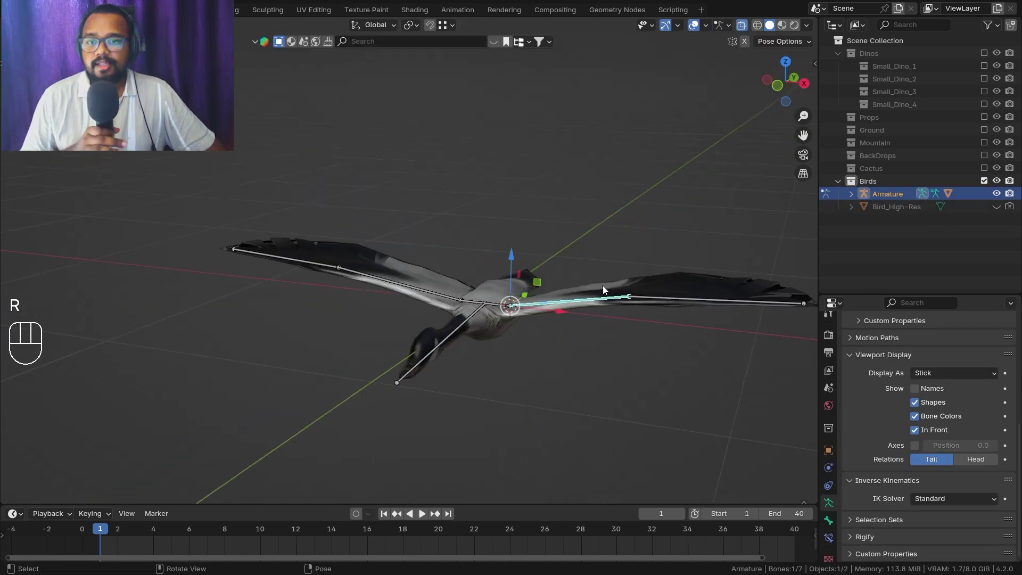
{"action": "right_click", "coordinate": [621, 201]}
{"action": "middle_click_drag", "start_coordinate": [527, 233], "coordinate": [408, 266]}
{"action": "key", "text": "r"}
{"action": "key", "text": "r"}
{"action": "right_click", "coordinate": [582, 276]}
{"action": "middle_click_drag", "start_coordinate": [582, 277], "coordinate": [533, 315]}
Extrude a chain of three bones from the body joint along the back to the tail tip
{"action": "key", "text": "Tab"}
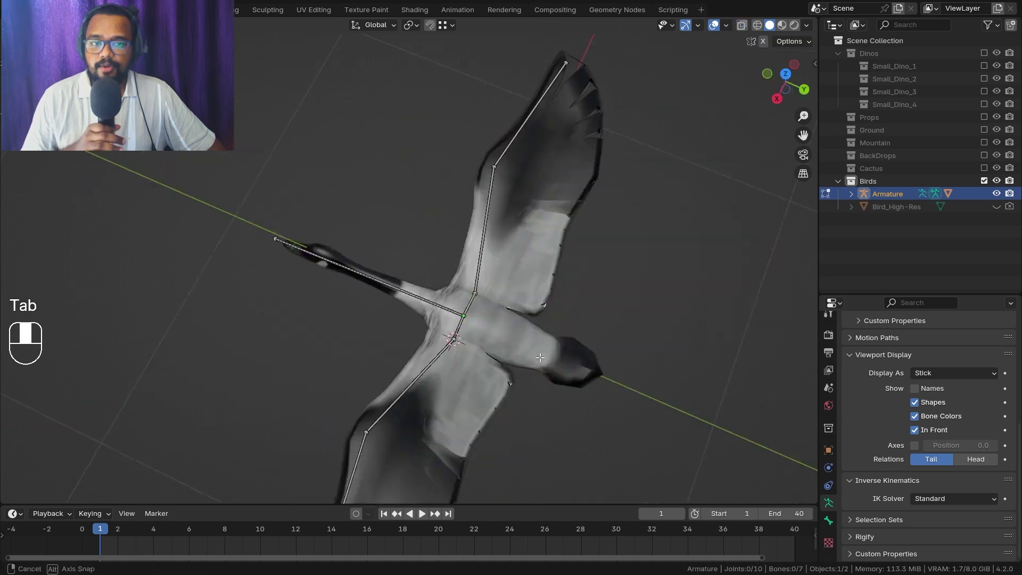
{"action": "key", "text": "e"}
{"action": "left_click", "coordinate": [610, 320]}
{"action": "left_click_drag", "start_coordinate": [500, 265], "coordinate": [500, 275]}
{"action": "key", "text": "e"}
{"action": "middle_click_drag", "start_coordinate": [613, 298], "coordinate": [554, 234]}
{"action": "left_click_drag", "start_coordinate": [545, 261], "coordinate": [545, 248]}
{"action": "key", "text": "e"}
{"action": "middle_click_drag", "start_coordinate": [564, 255], "coordinate": [479, 288]}
Divide the neck bone into three bones and parent the Bird mesh to the updated armature again
{"action": "key", "text": "Tab"}
{"action": "key", "text": "Tab"}
{"action": "key", "text": "ctrl+Tab"}
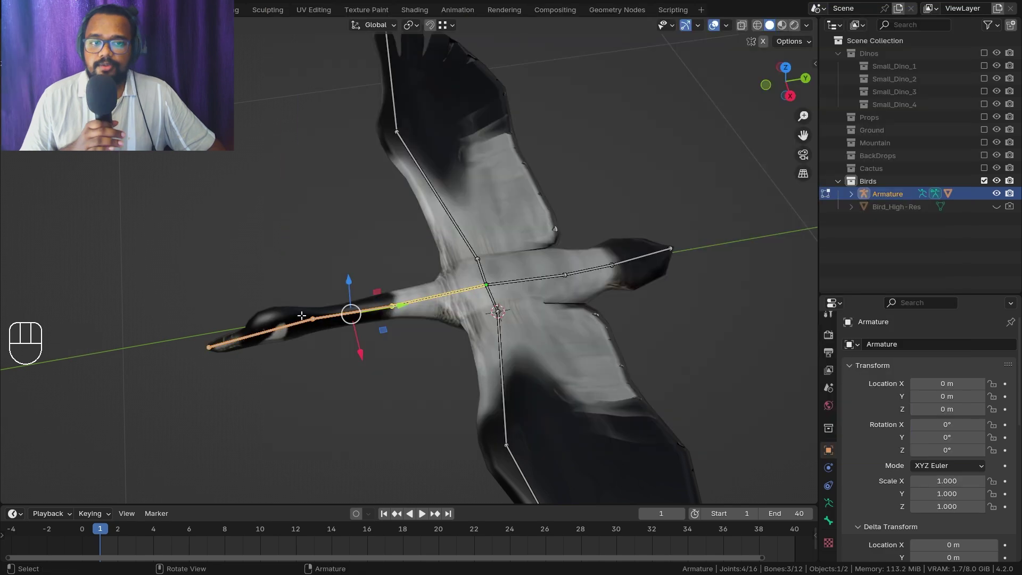
{"action": "key", "text": "ctrl+p"}
{"action": "key", "text": "ctrl+Tab"}
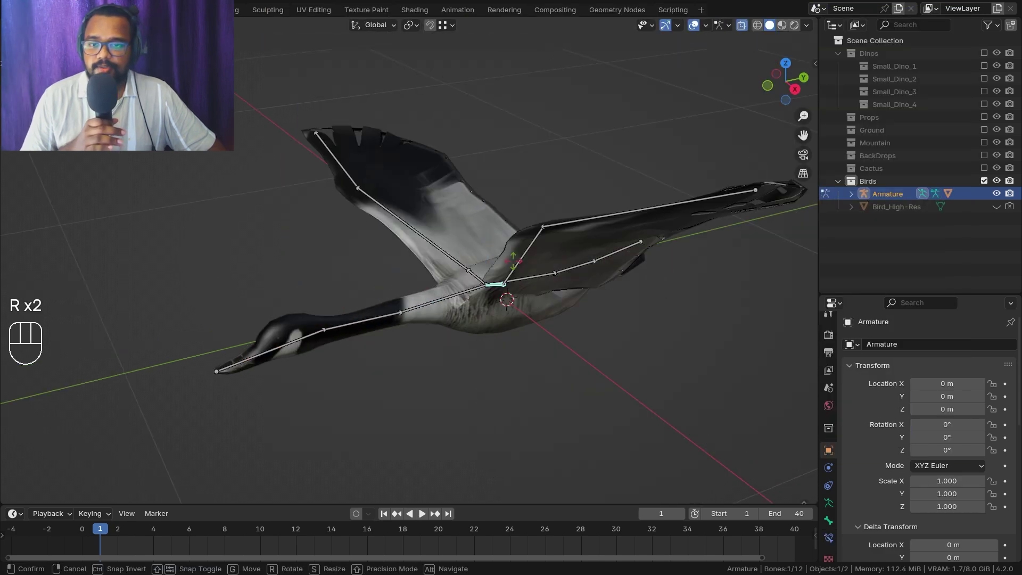
Try rotating the short shoulder bone in Pose Mode, and undo the rotation
{"action": "key", "text": "r"}
{"action": "left_click", "coordinate": [475, 284]}
{"action": "key", "text": "ctrl+z"}
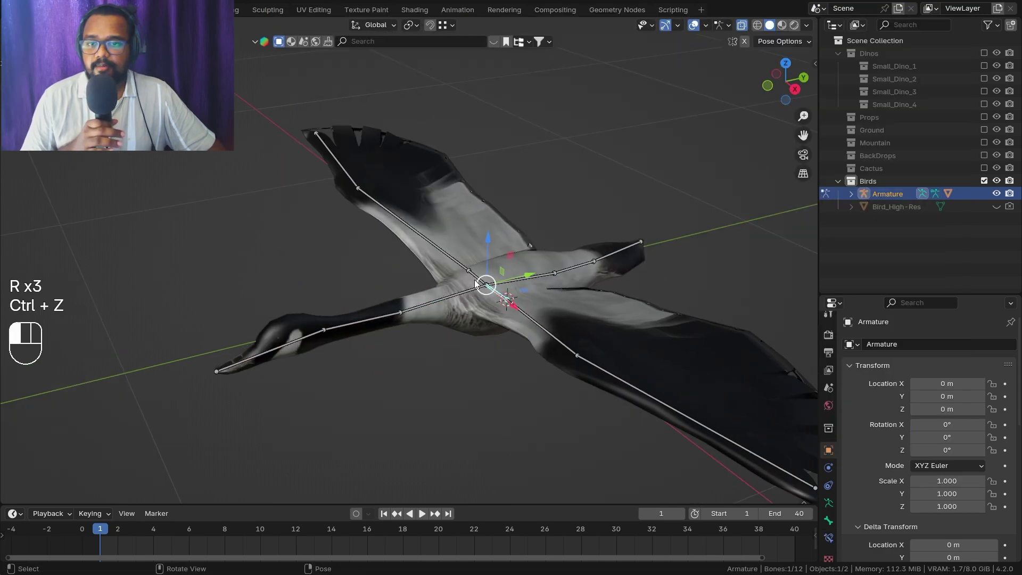
Rotate the neck's base bone freely in Pose Mode to test how the rig moves
{"action": "key", "text": "r"}
{"action": "left_click", "coordinate": [478, 277]}
{"action": "key", "text": "r"}
{"action": "key", "text": "r"}
{"action": "key", "text": "r"}
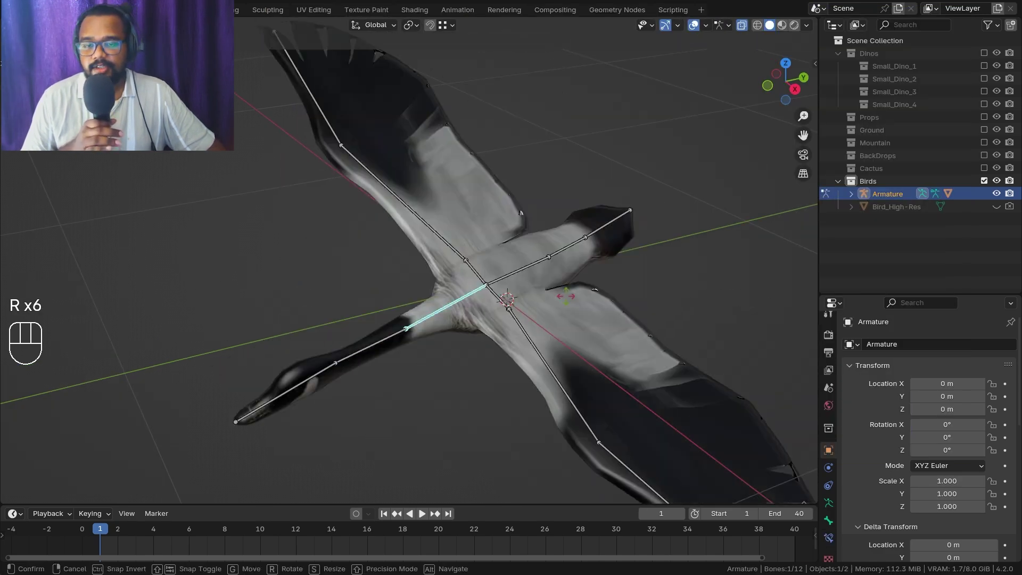